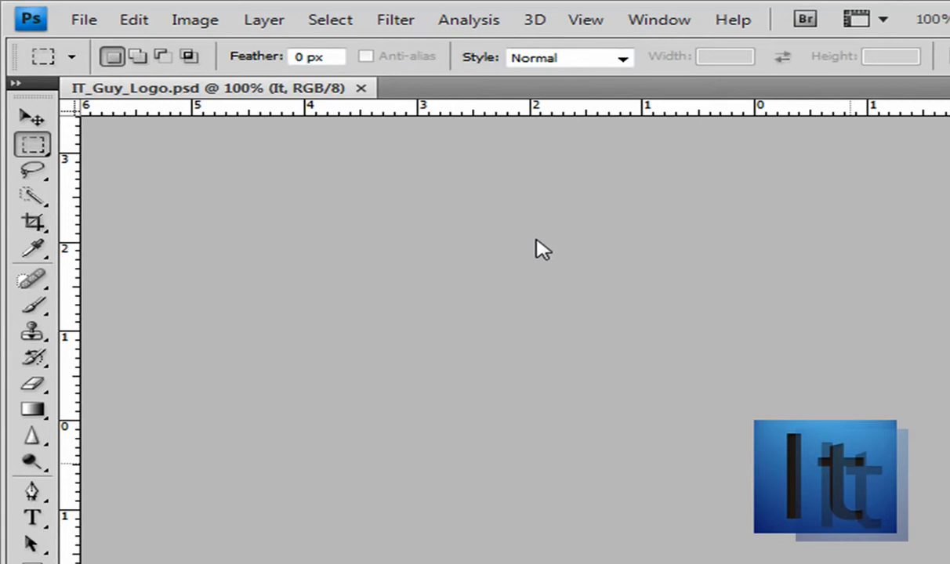
Create a new Untitled-1 document, 100 × 100 pixels at 200 pixels/inch.
click(84, 20)
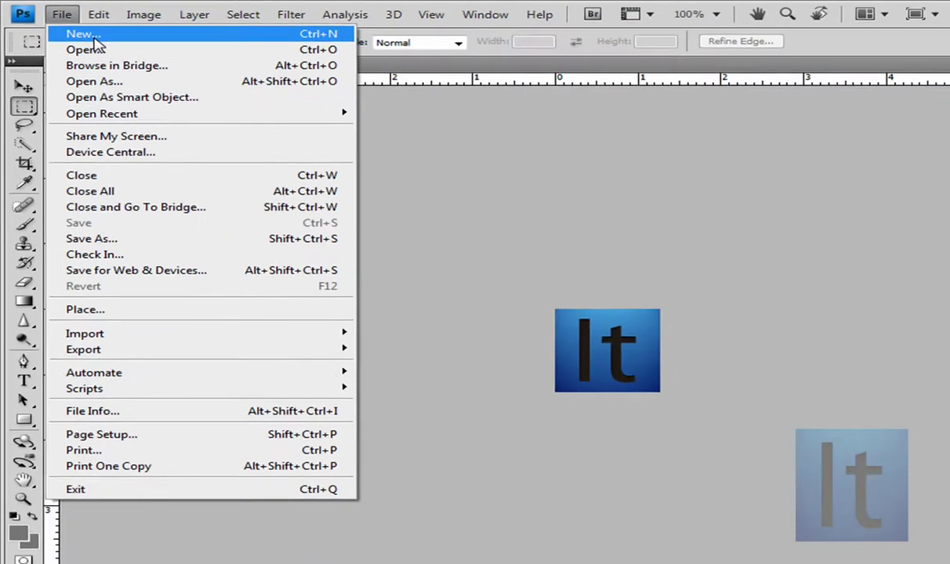
click(93, 35)
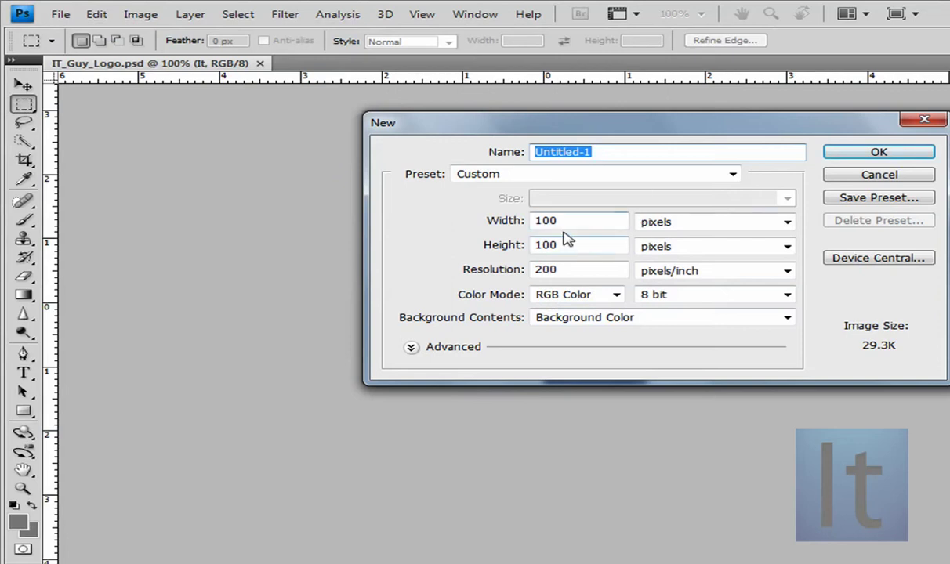
drag(573, 219, 526, 222)
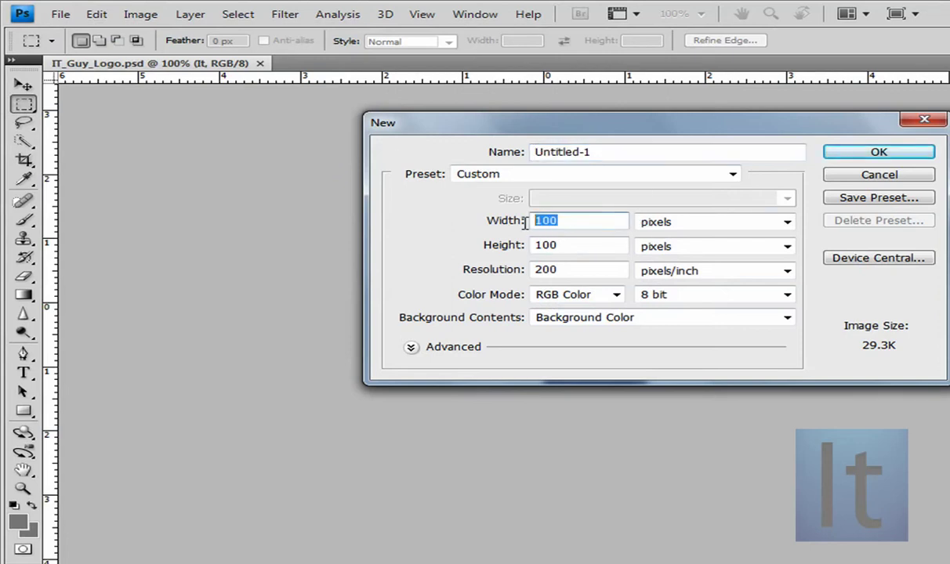
click(584, 226)
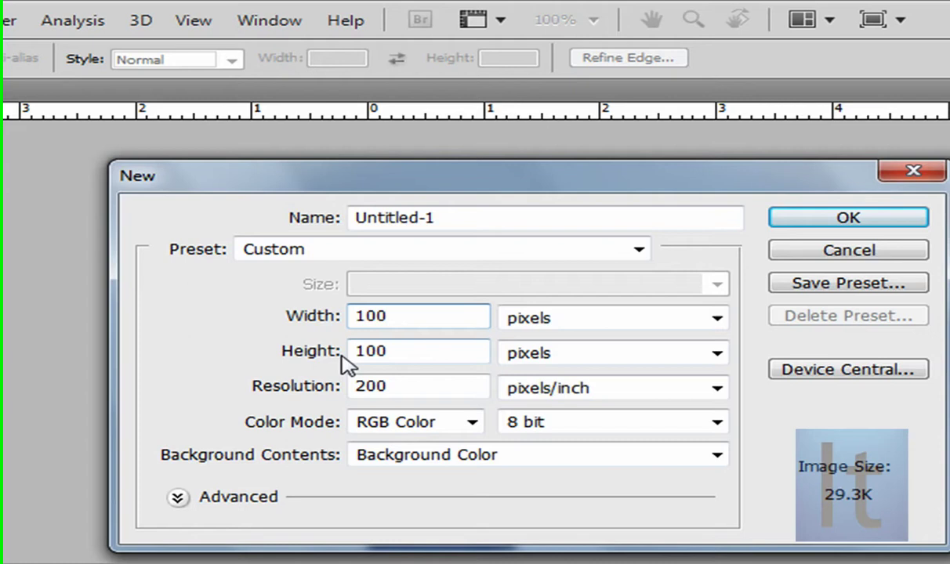
click(842, 217)
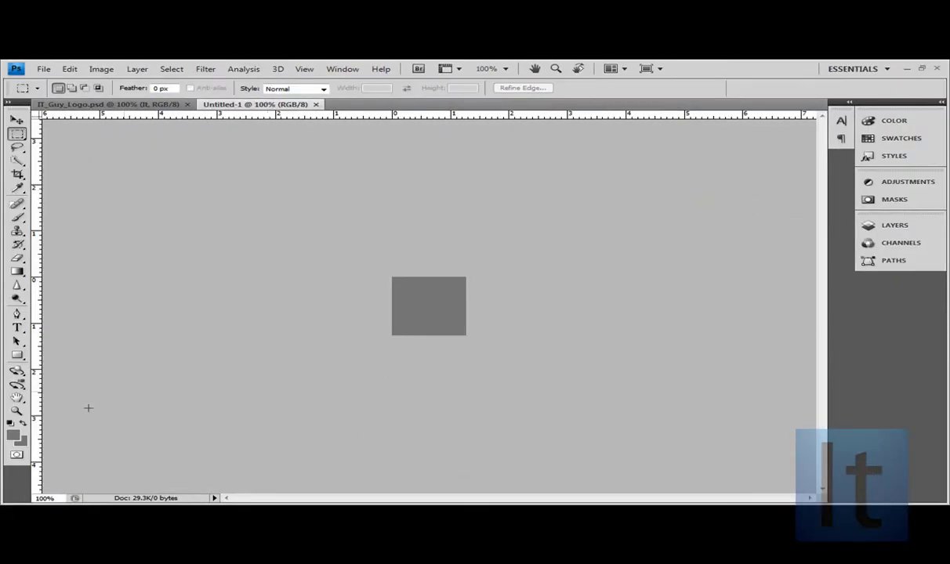
Replace the foreground colour's hex value with 2F64a8 in the Color Picker.
click(13, 439)
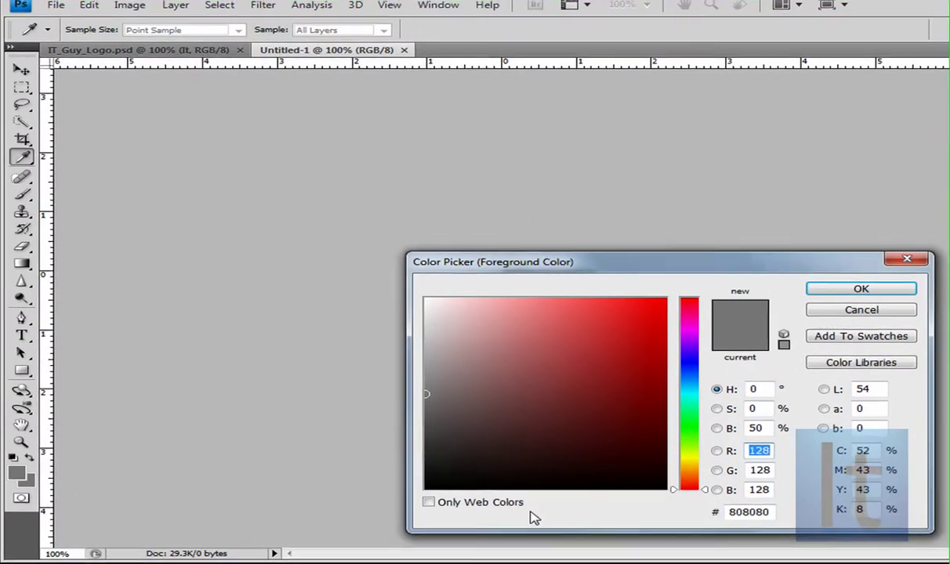
double_click(772, 513)
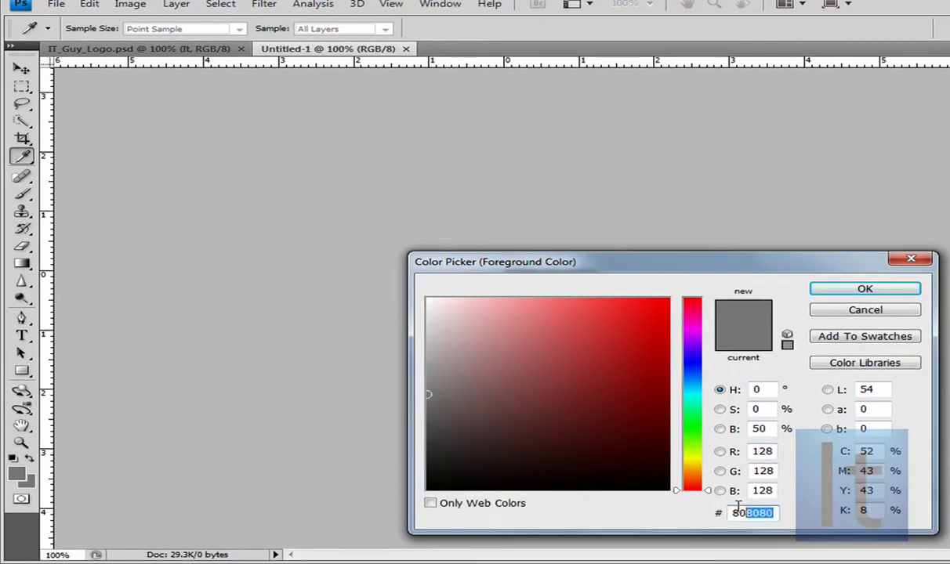
key(BackSpace)
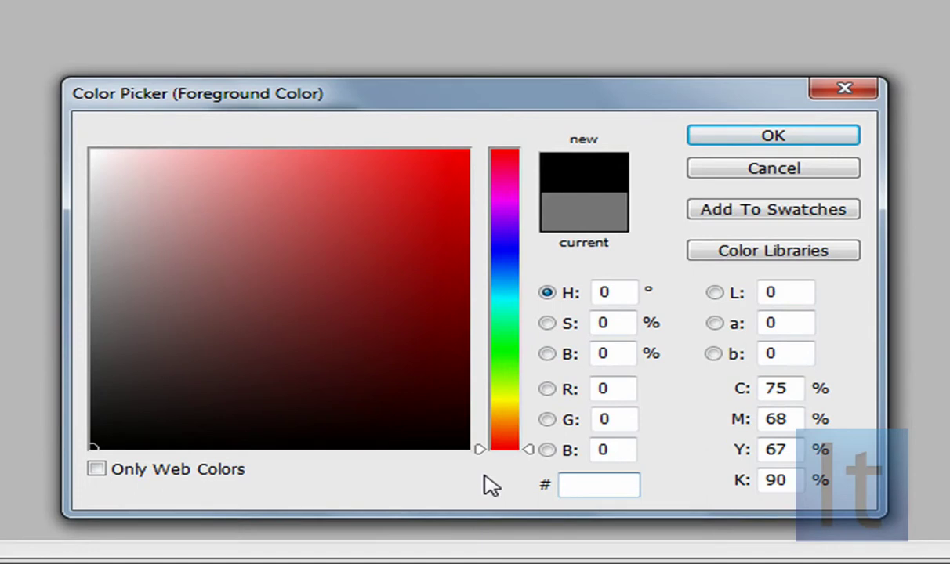
text(2F)
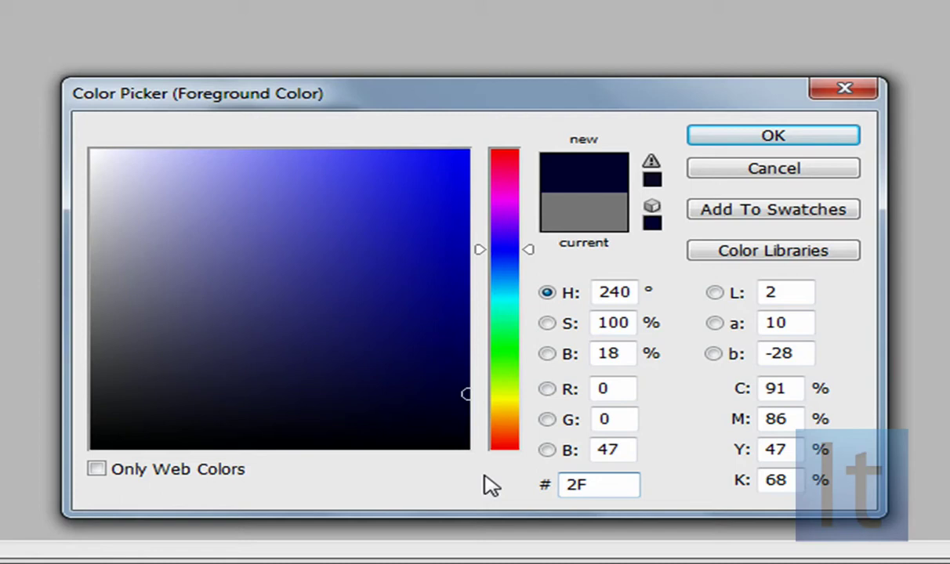
text(64)
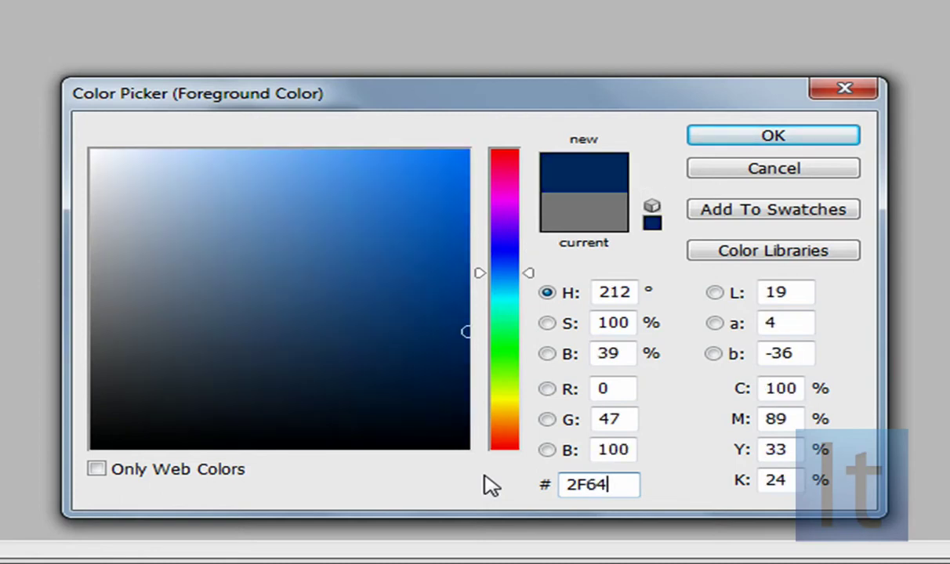
text(a8)
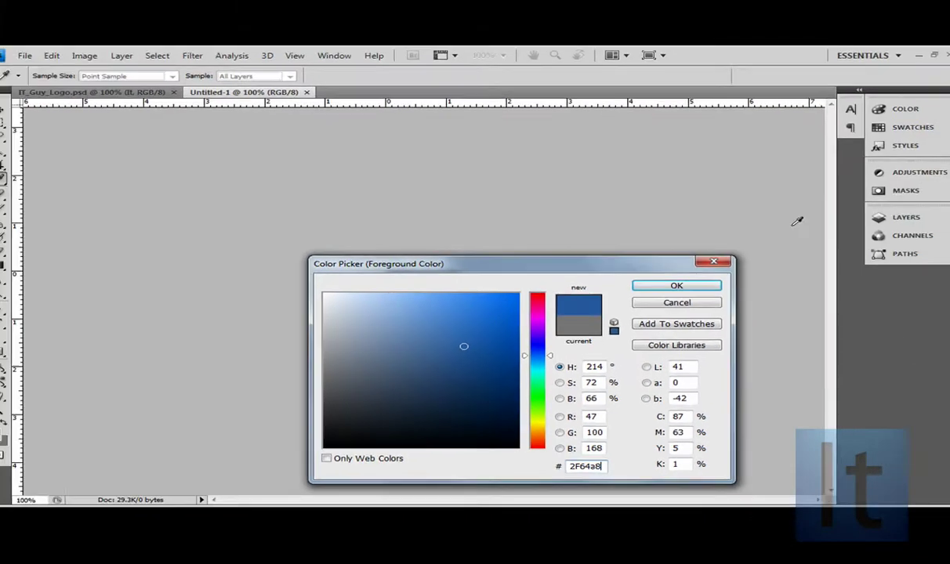
Accept blue 2F64a8, fill the Background with it, and add an empty Layer 1.
click(676, 285)
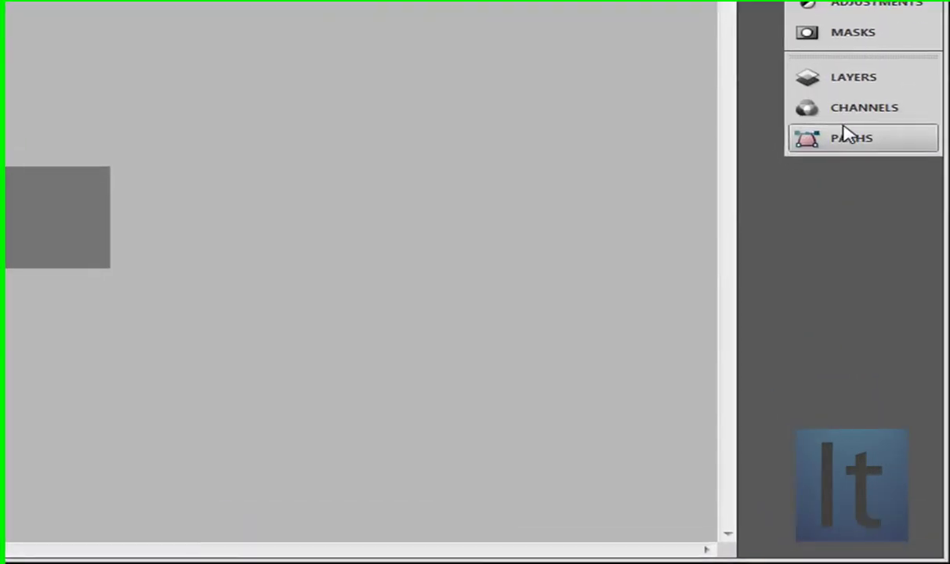
click(898, 225)
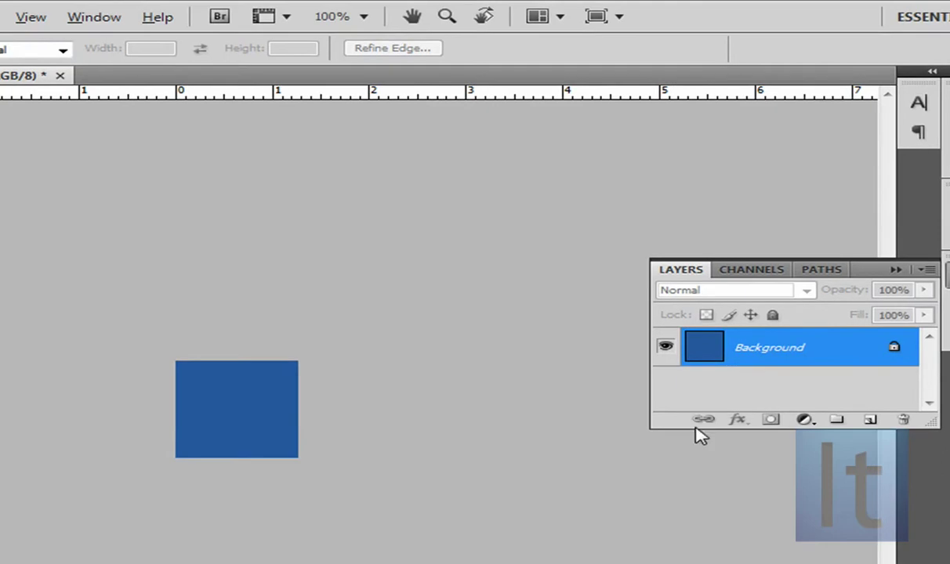
click(870, 421)
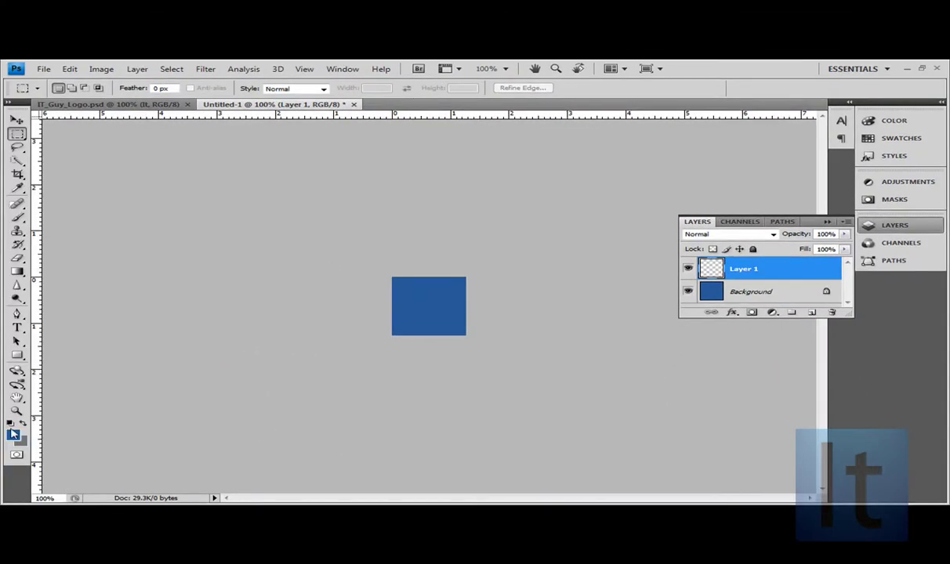
Set the foreground colour to grey 808080 and fill Layer 1 with it.
click(18, 438)
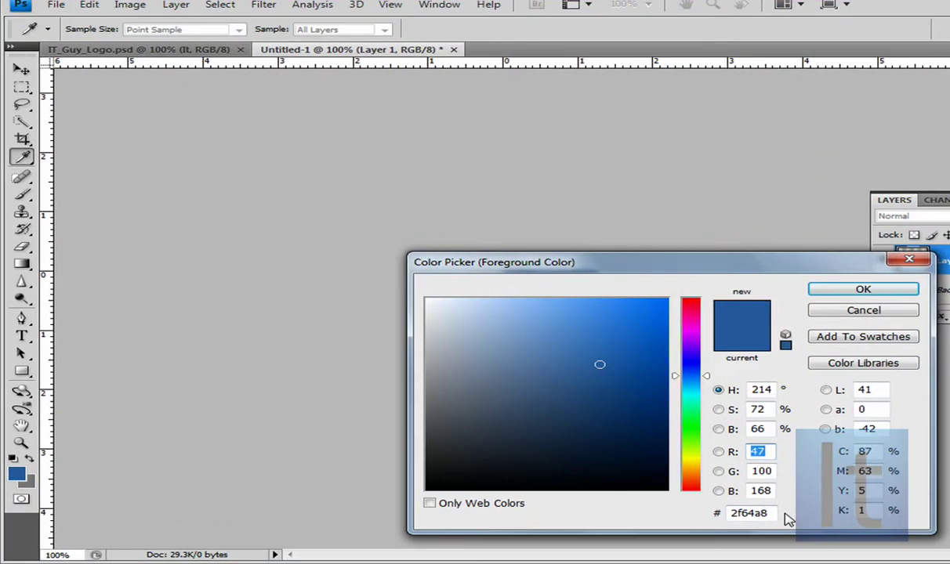
drag(769, 513, 667, 507)
key(BackSpace)
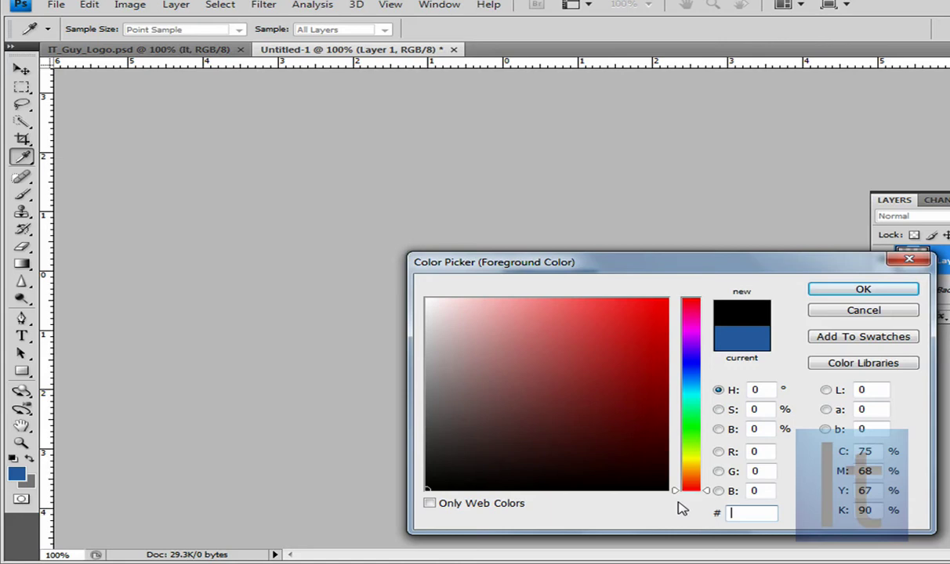
text(80)
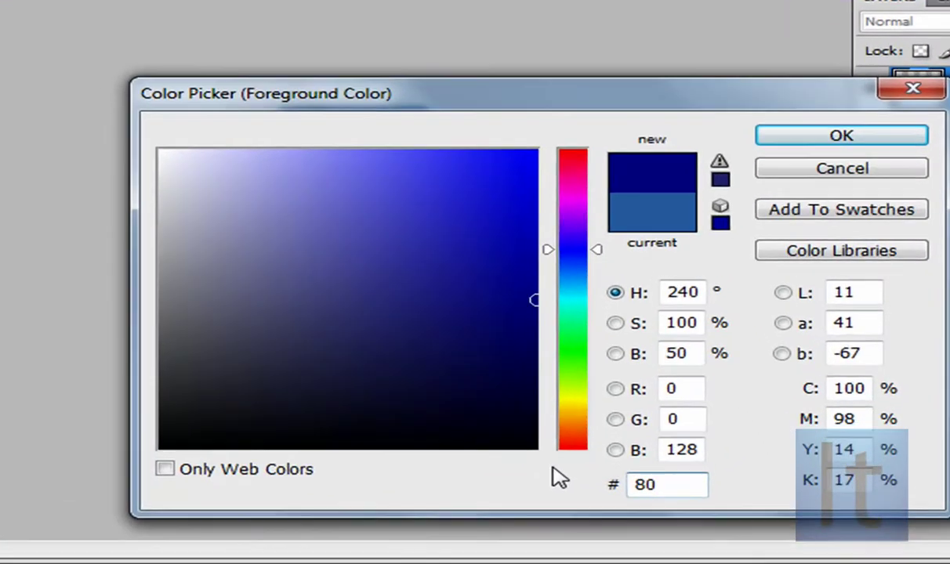
text(8080)
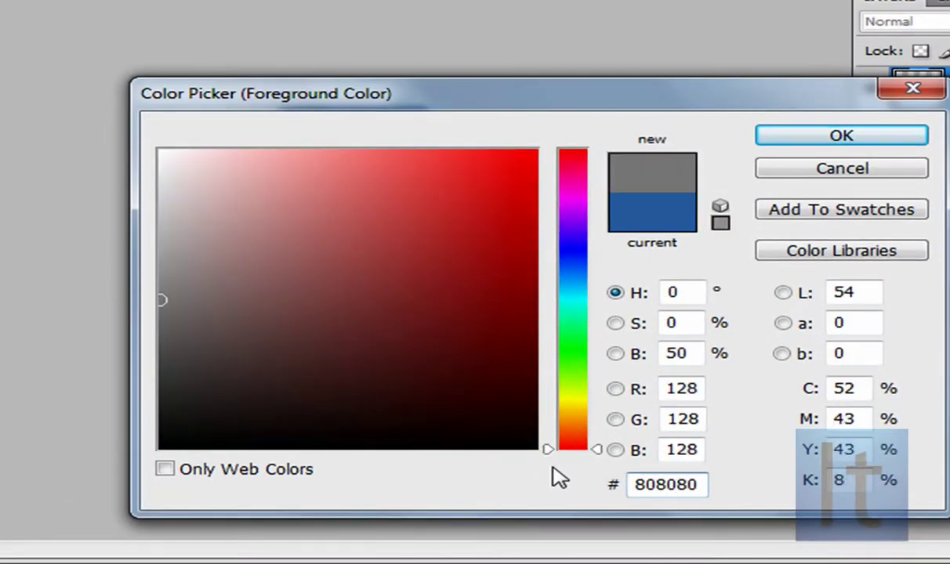
click(841, 138)
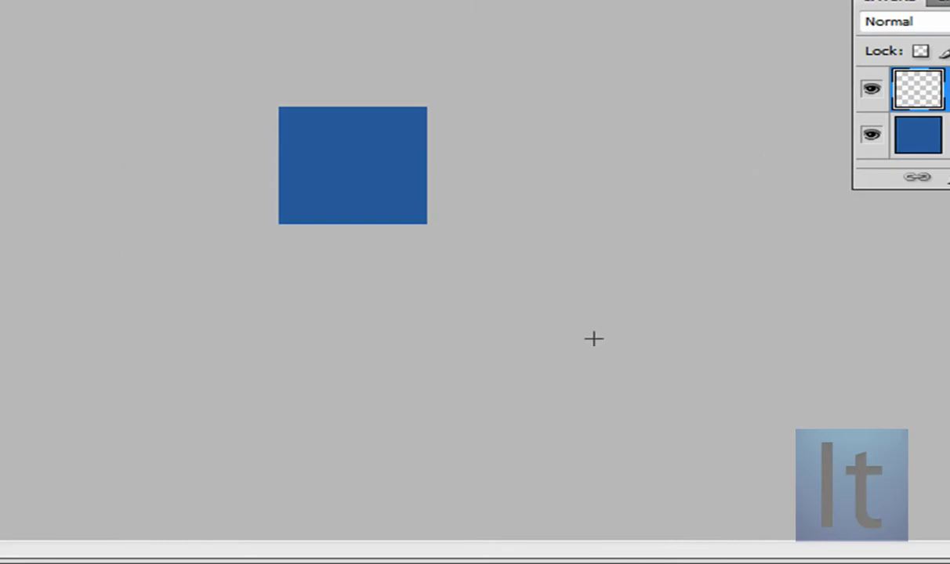
key(alt+BackSpace)
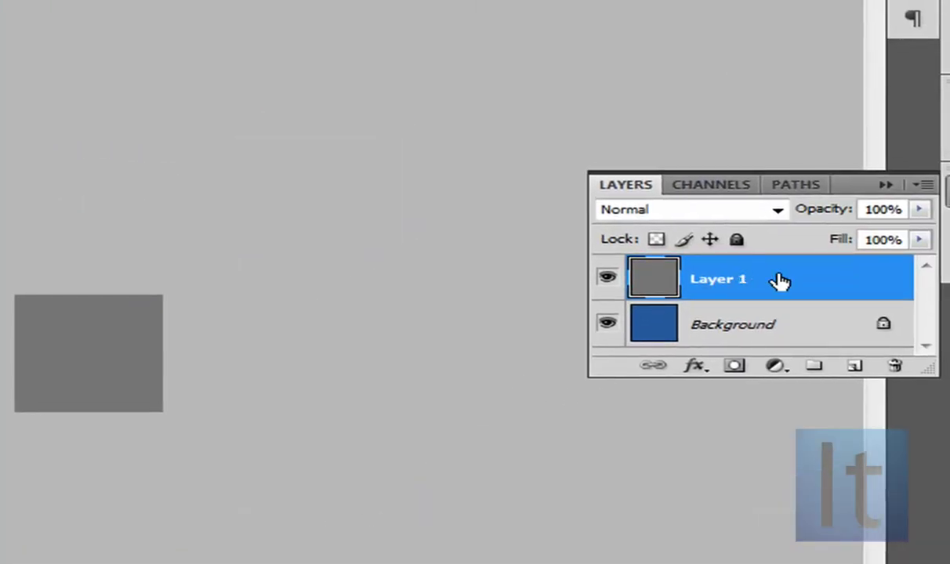
Set Layer 1's blend mode to Overlay in its Blending Options.
right_click(783, 279)
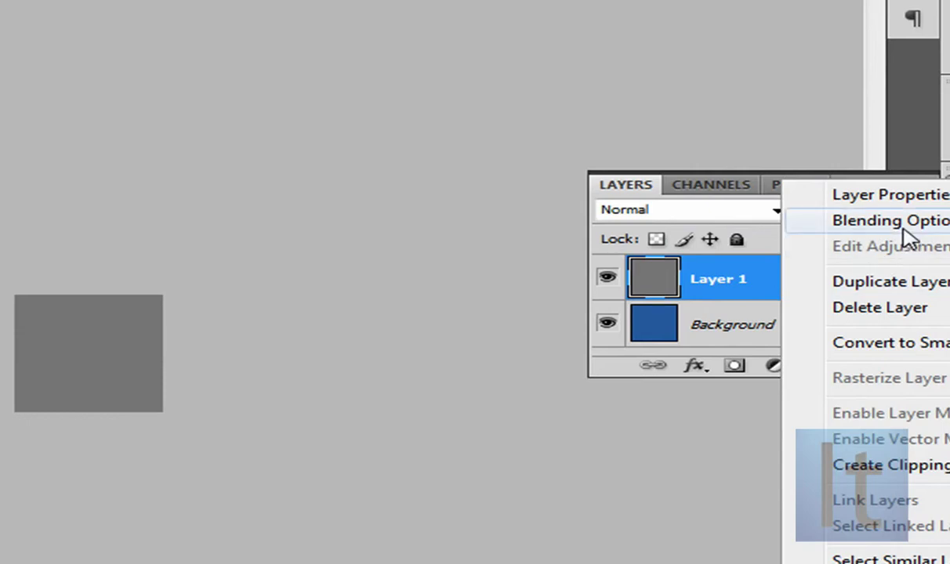
click(899, 222)
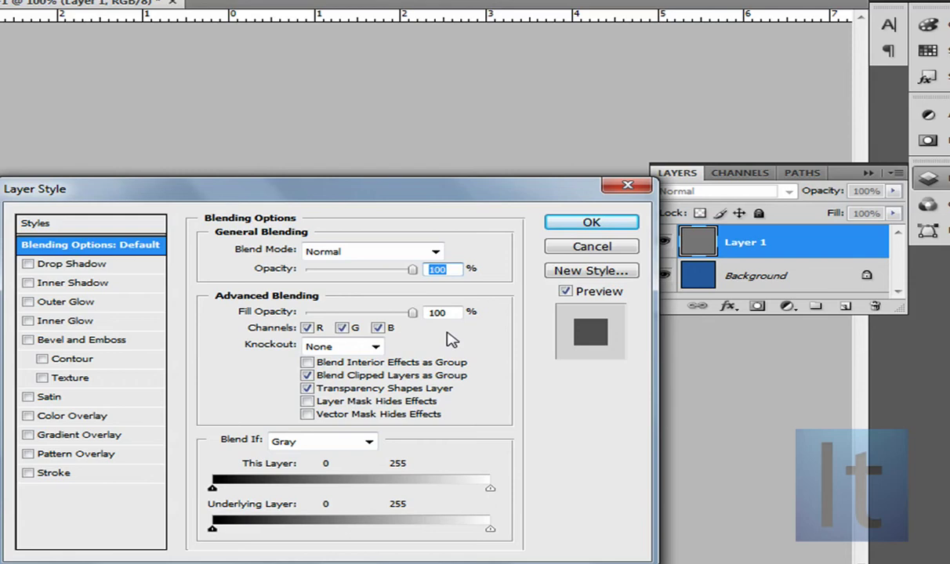
click(400, 250)
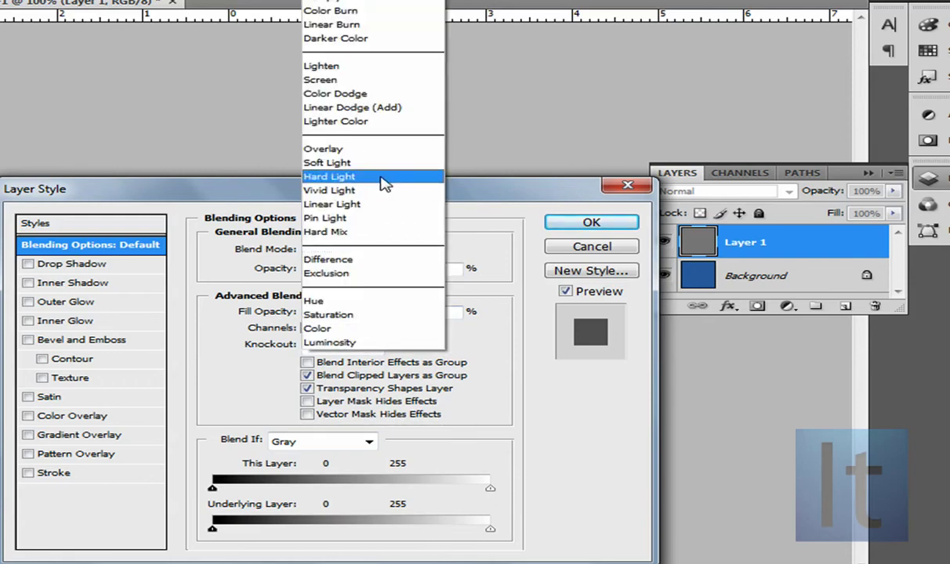
click(386, 151)
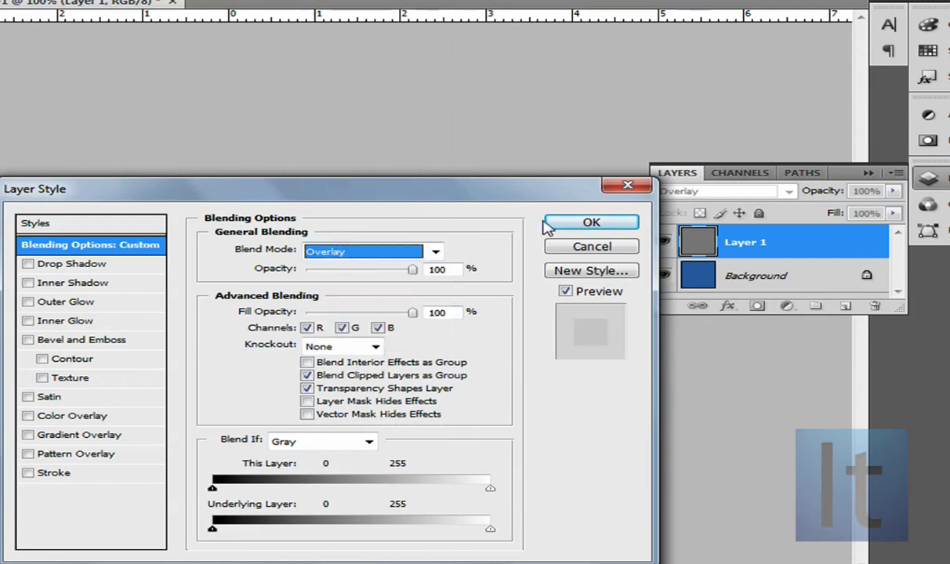
click(570, 223)
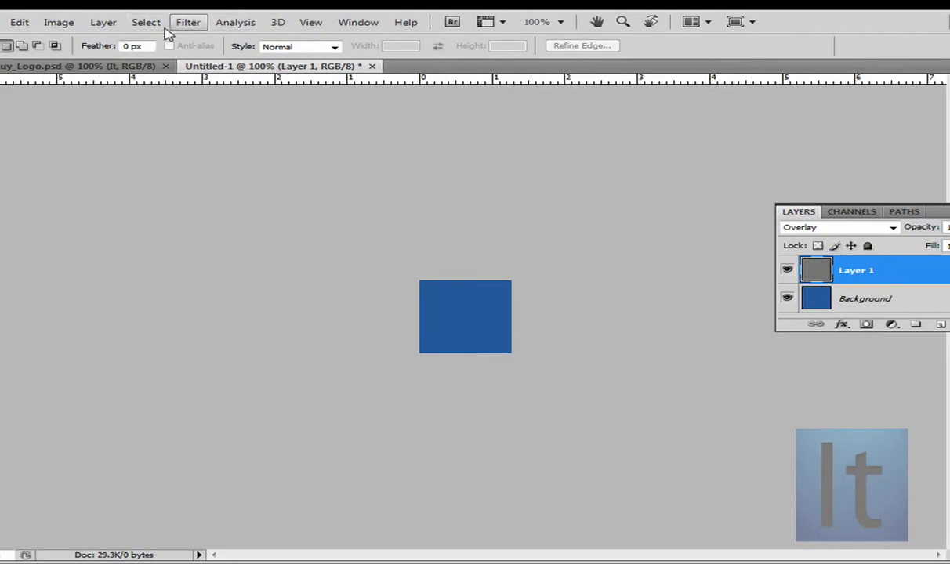
Apply a Lighting Effects spotlight to Layer 1, pointed straight up and resized.
click(197, 30)
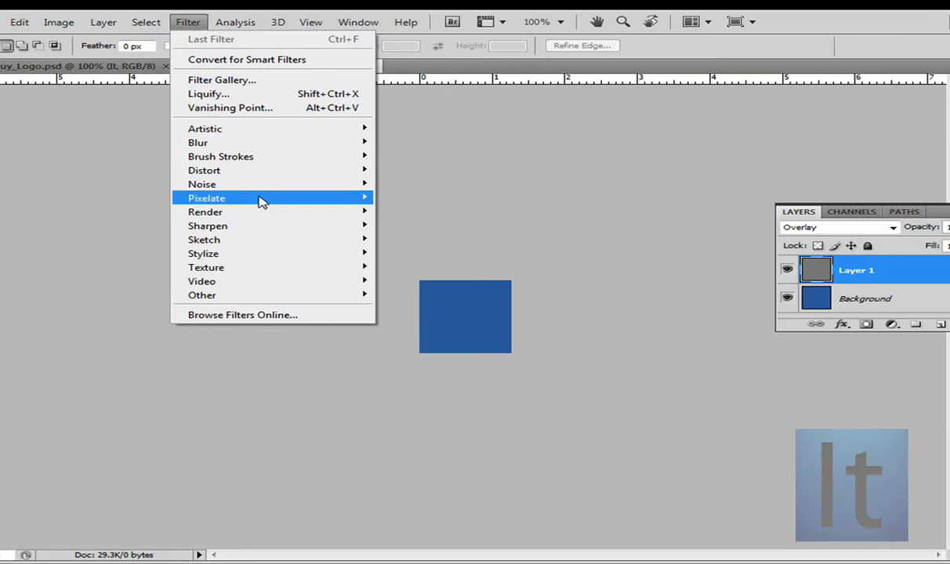
mouse_move(265, 213)
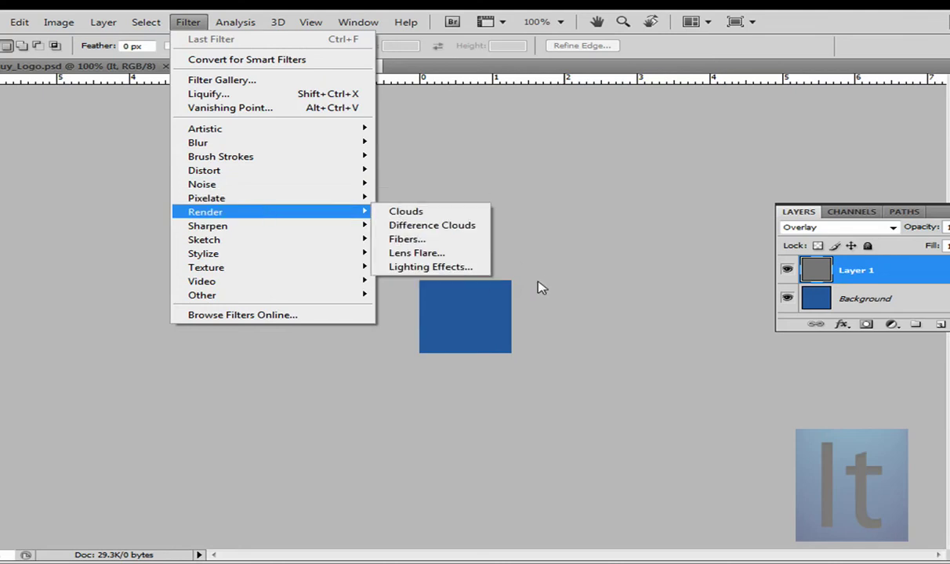
click(450, 267)
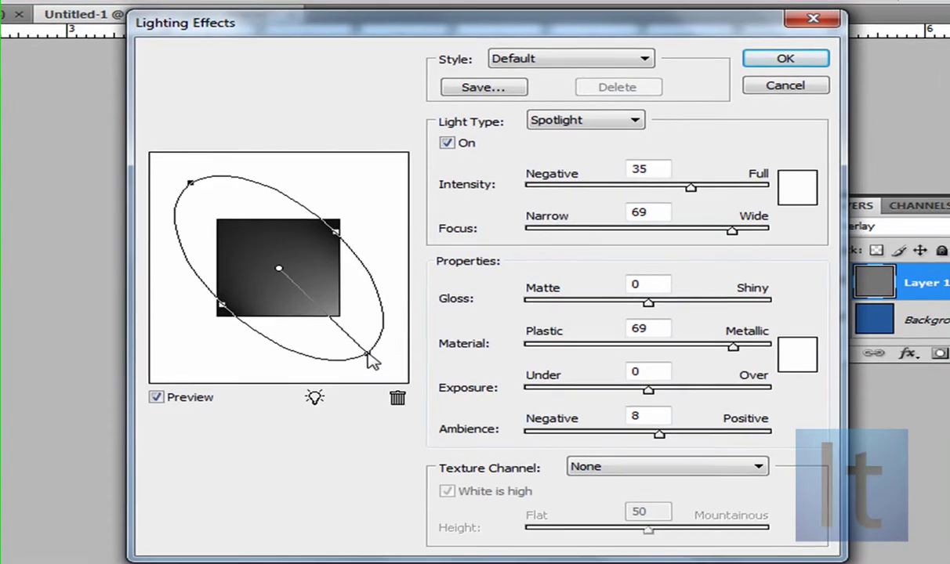
drag(432, 324, 424, 211)
drag(357, 206, 279, 176)
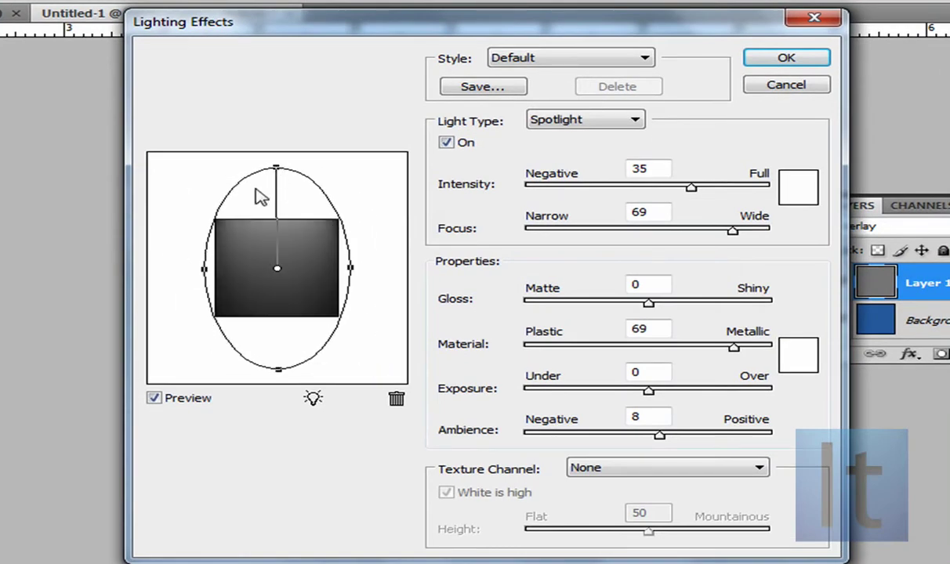
drag(204, 273, 186, 274)
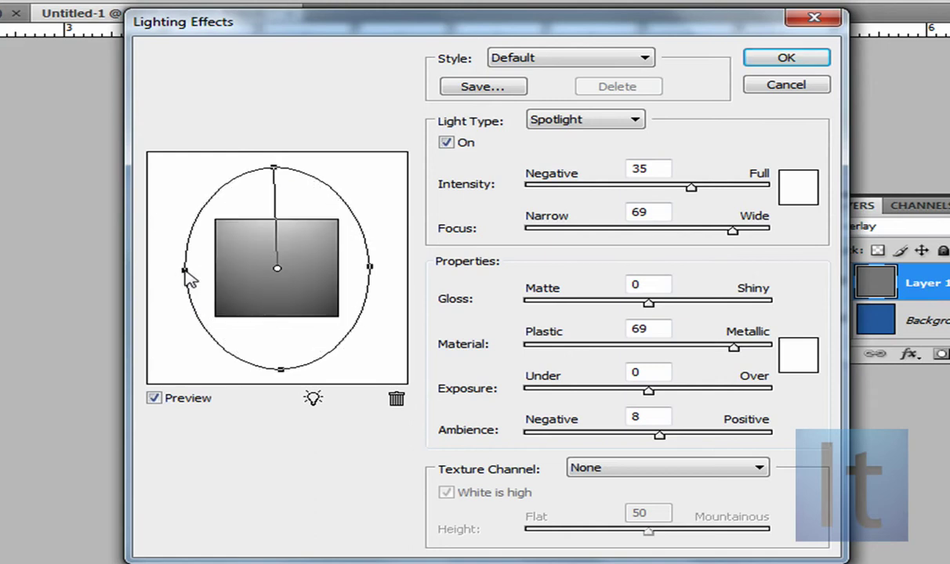
drag(372, 274, 369, 279)
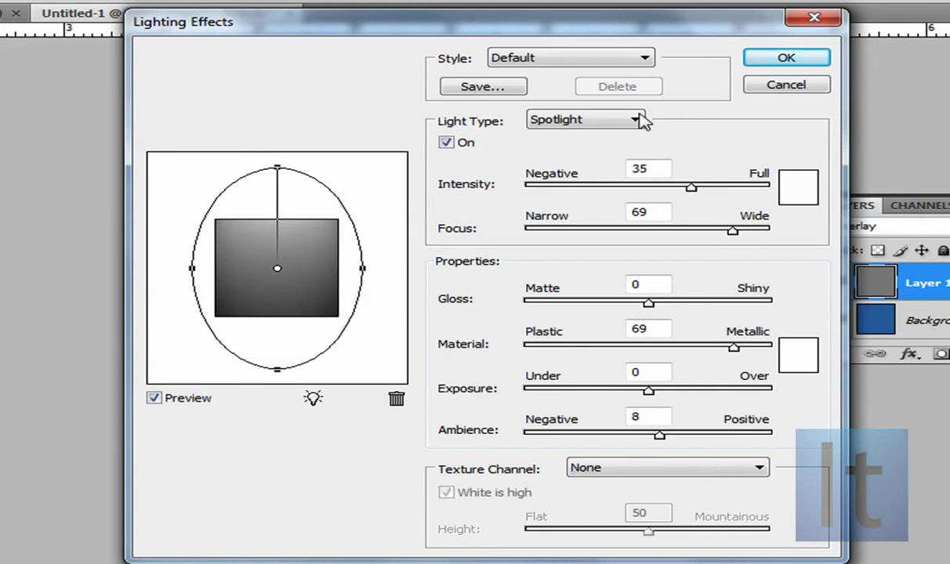
click(748, 60)
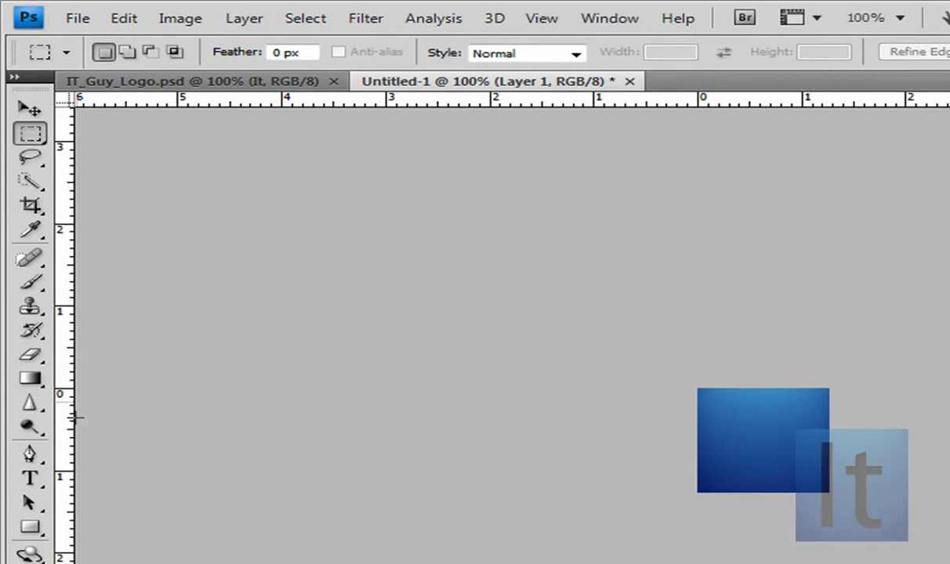
Type 'It' in 40 pt Myriad Pro on the blue square and centre it.
click(30, 479)
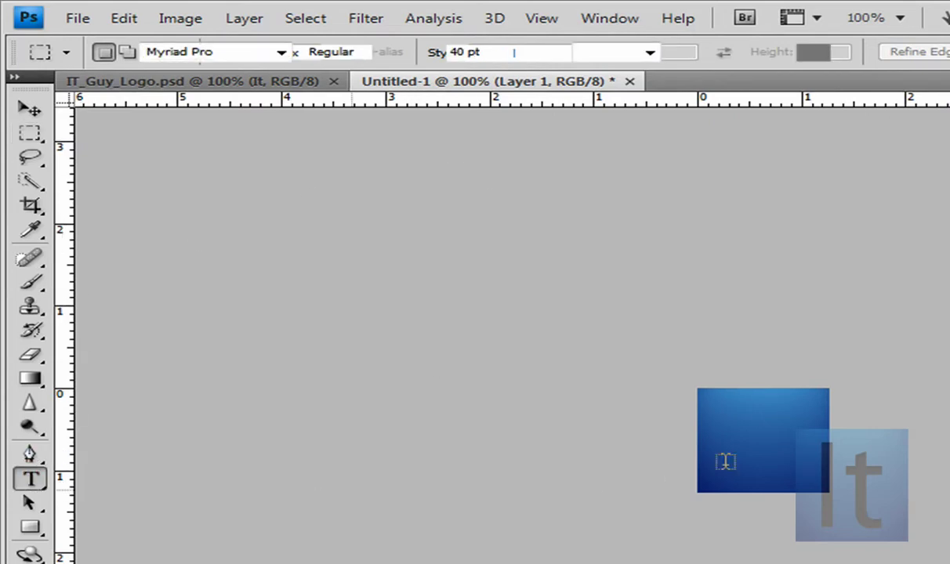
click(750, 441)
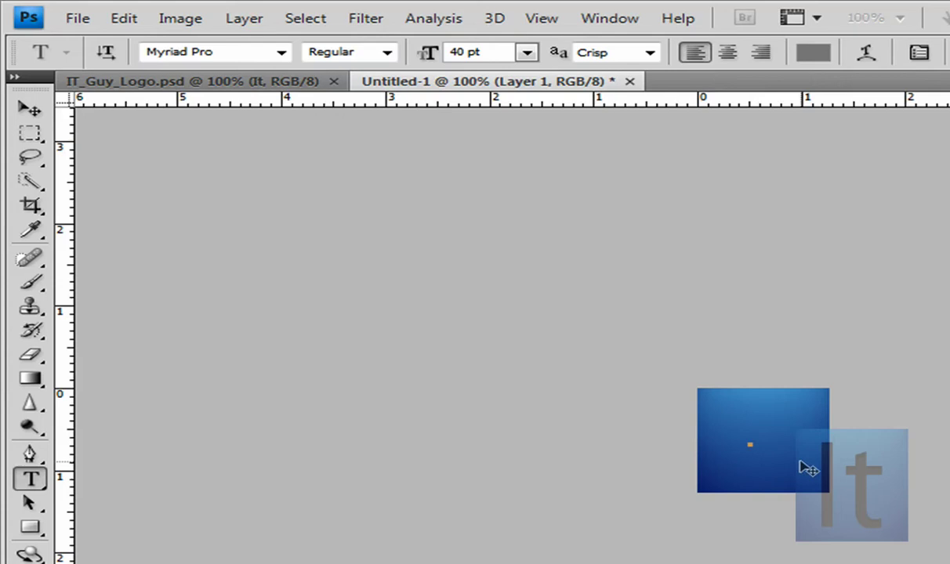
text(It)
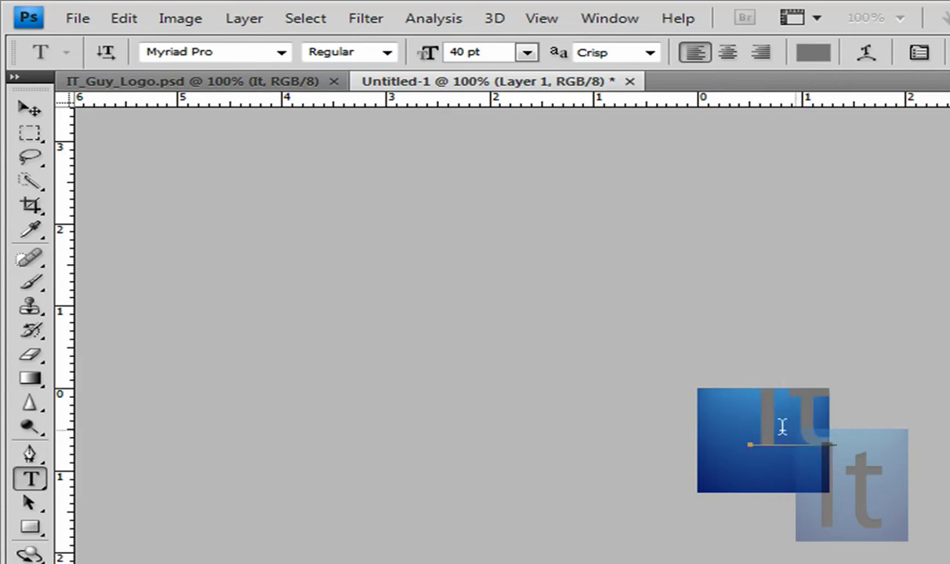
drag(748, 427, 838, 424)
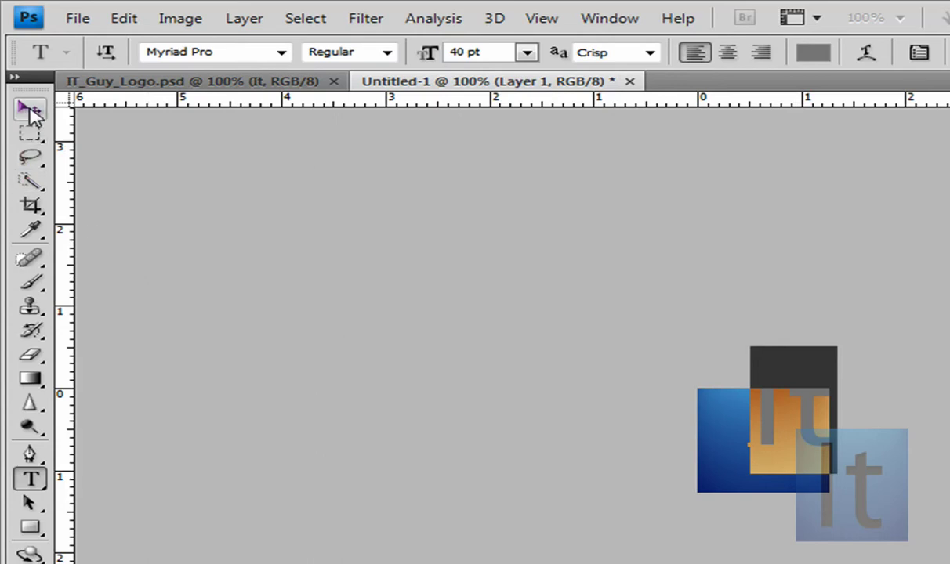
click(30, 108)
drag(791, 413, 761, 450)
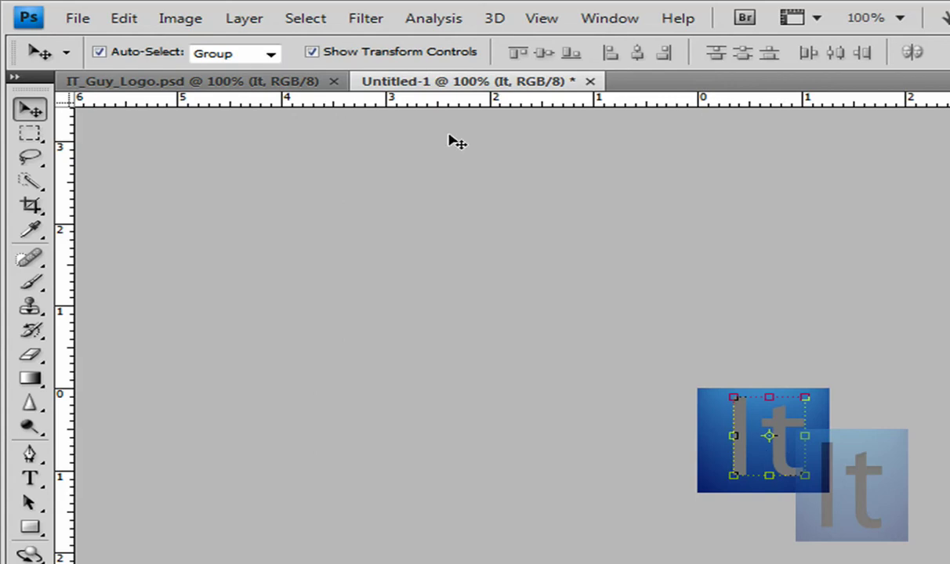
Change the 'It' text colour from grey to black 000000.
click(30, 479)
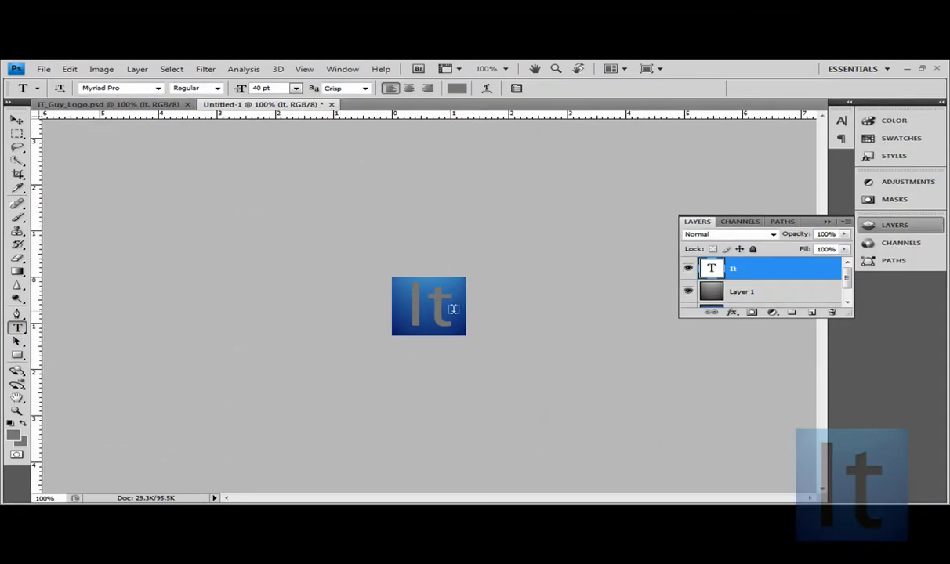
click(456, 88)
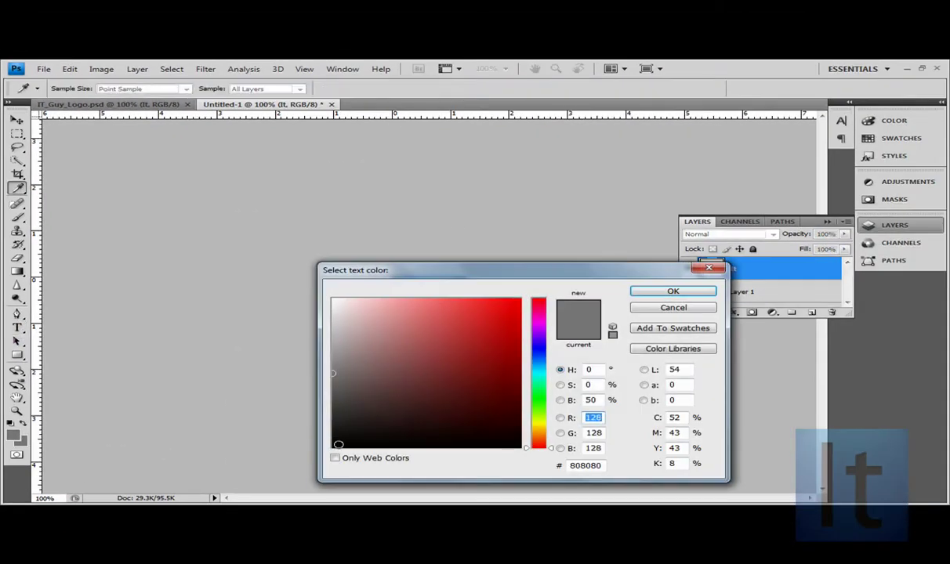
drag(338, 445, 333, 447)
click(671, 292)
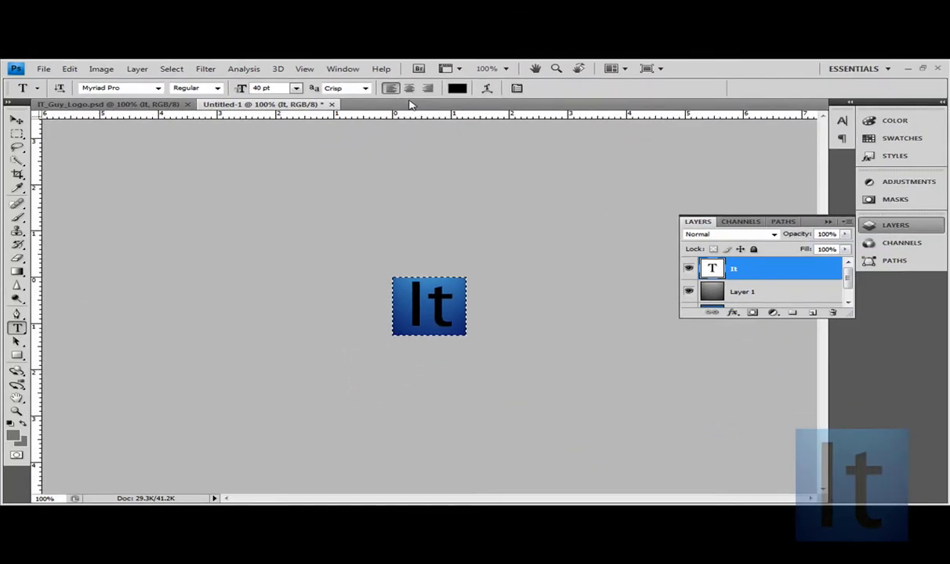
click(18, 119)
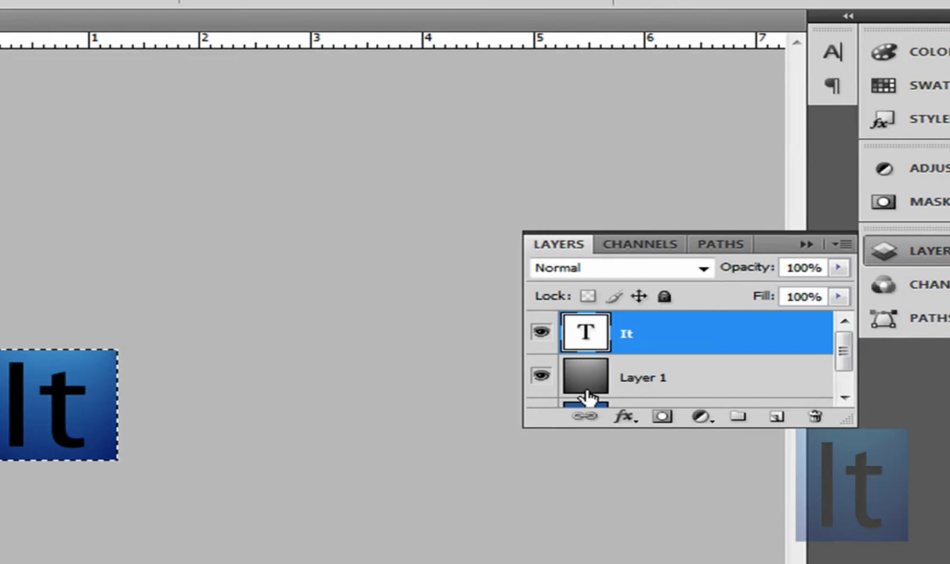
Enable Inner Shadow on the It layer with 53% opacity.
right_click(688, 336)
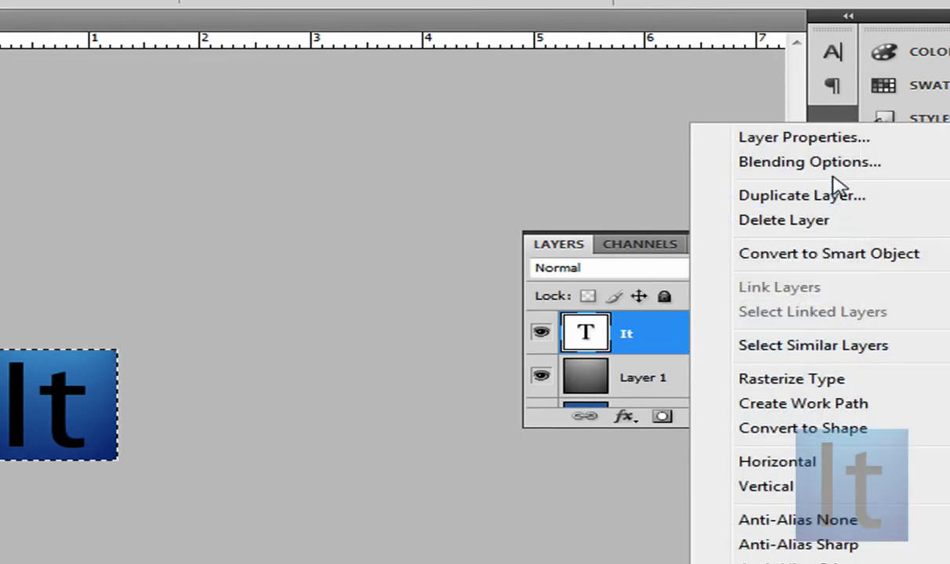
click(831, 163)
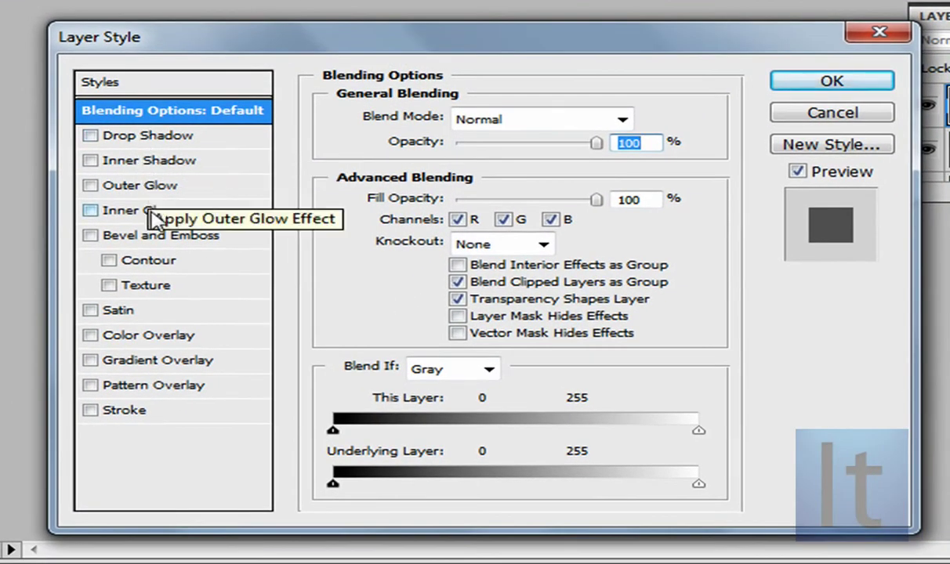
click(146, 161)
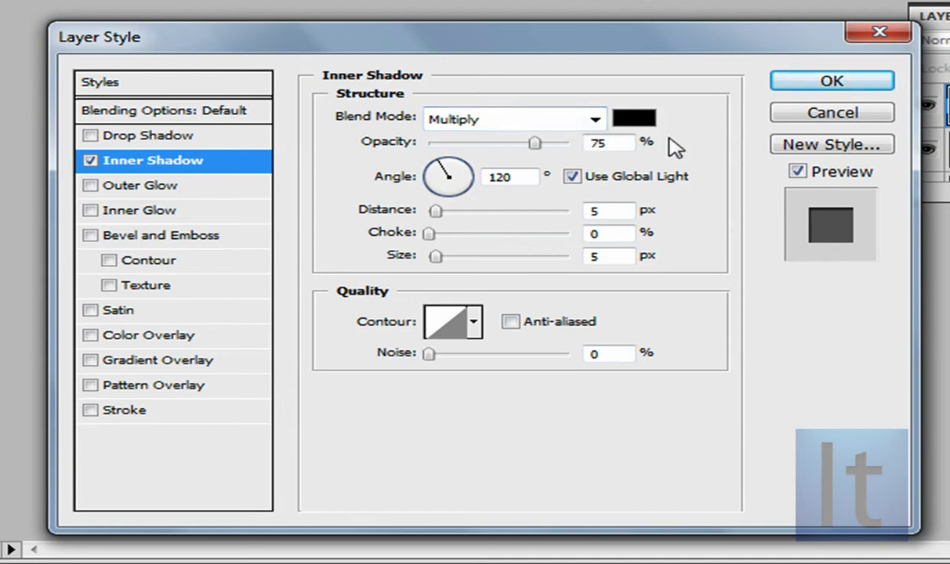
click(537, 143)
text(5)
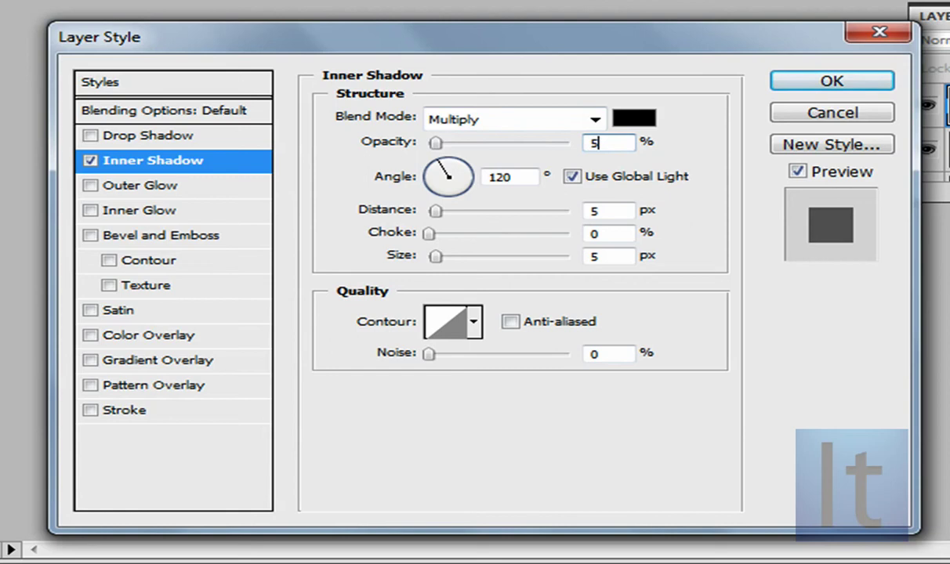
text(3)
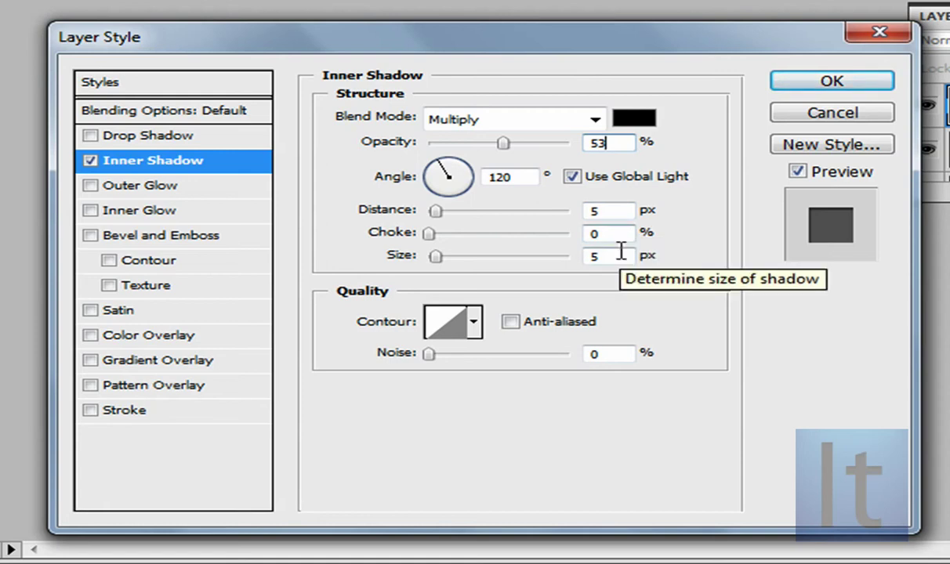
Set the inner shadow angle to 108°, distance 2 px and size 2 px.
click(503, 178)
double_click(502, 178)
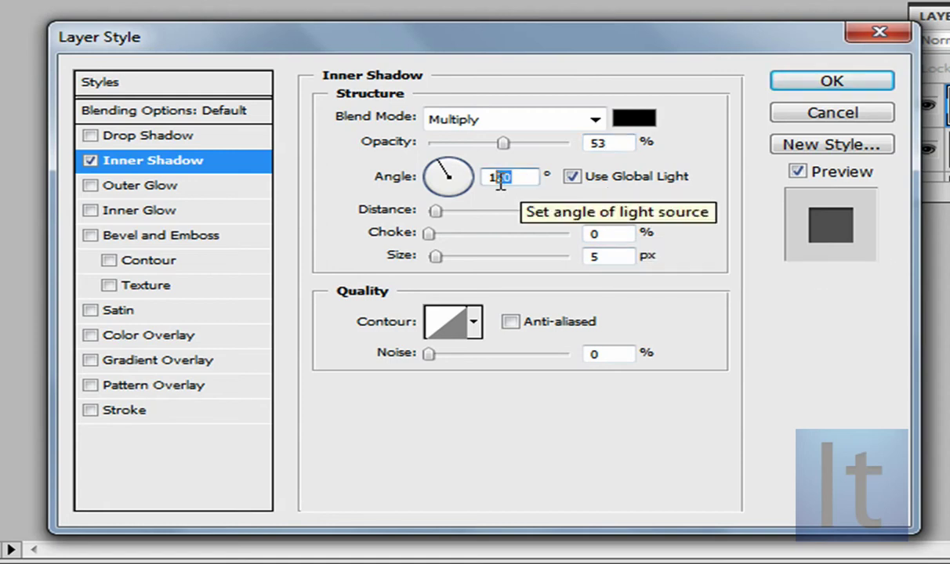
text(108)
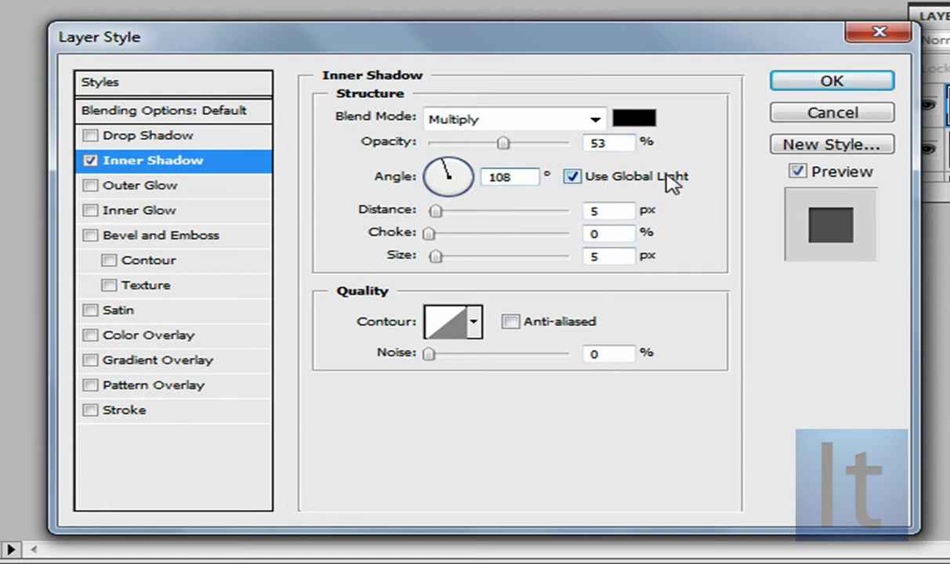
double_click(607, 211)
text(2)
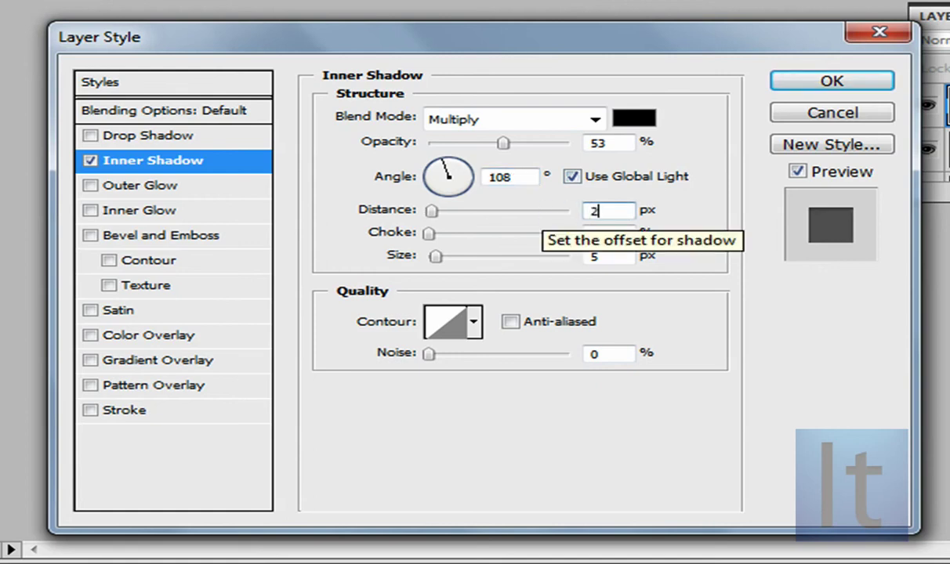
double_click(596, 255)
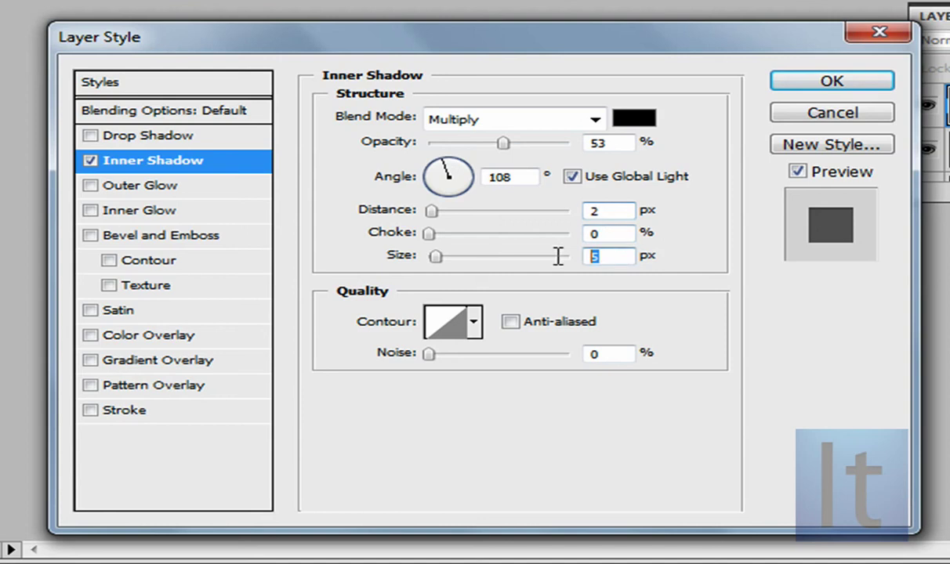
key(BackSpace)
text(2)
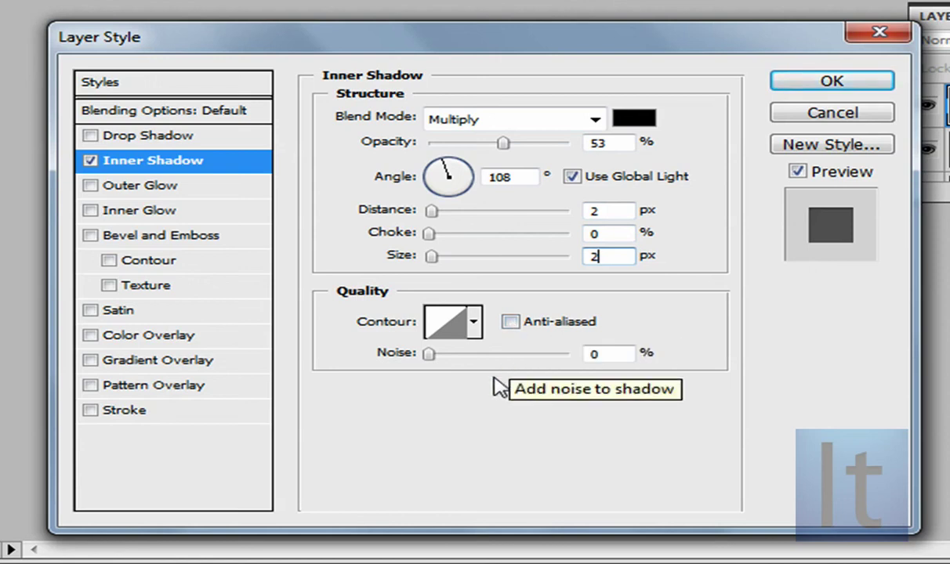
Enable Bevel and Emboss as an Outer Bevel with 1% depth.
click(137, 237)
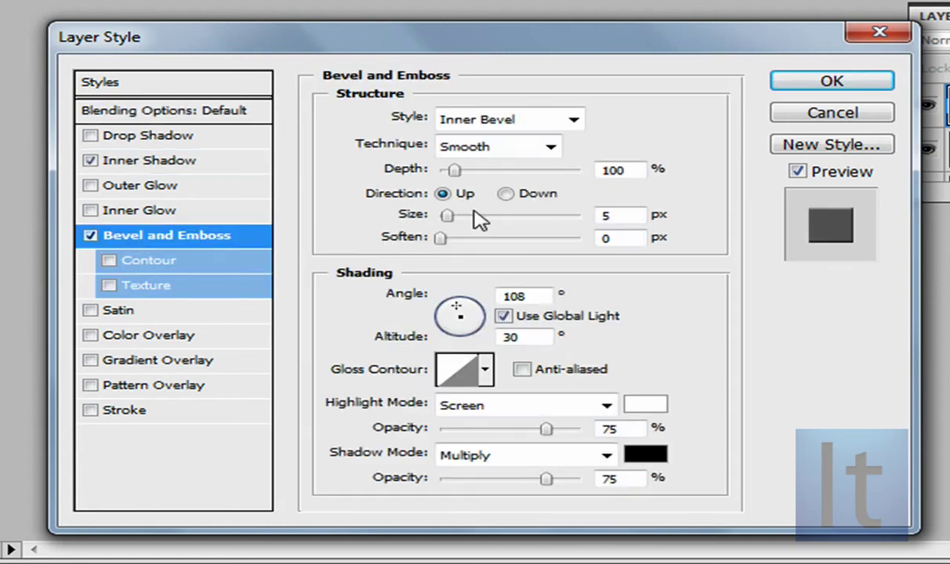
click(575, 120)
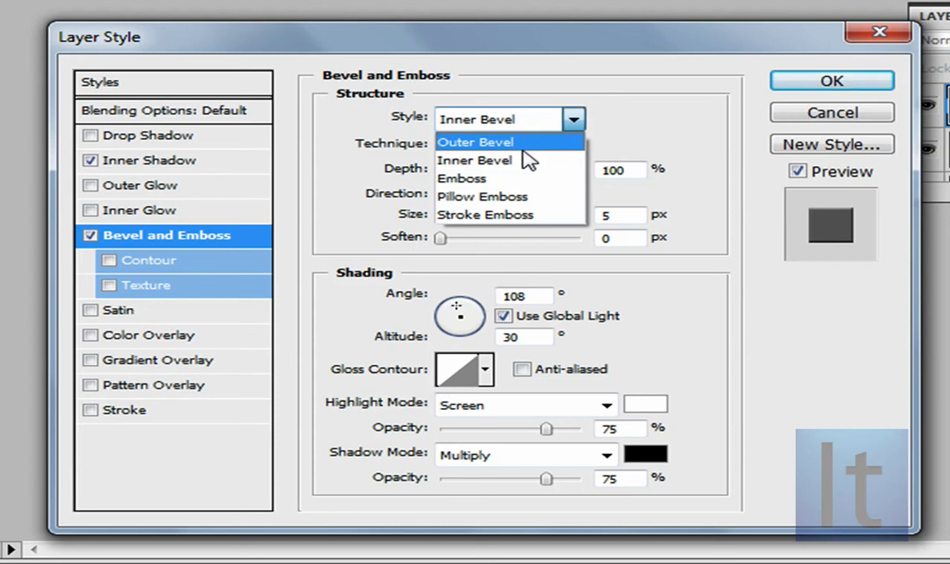
click(493, 143)
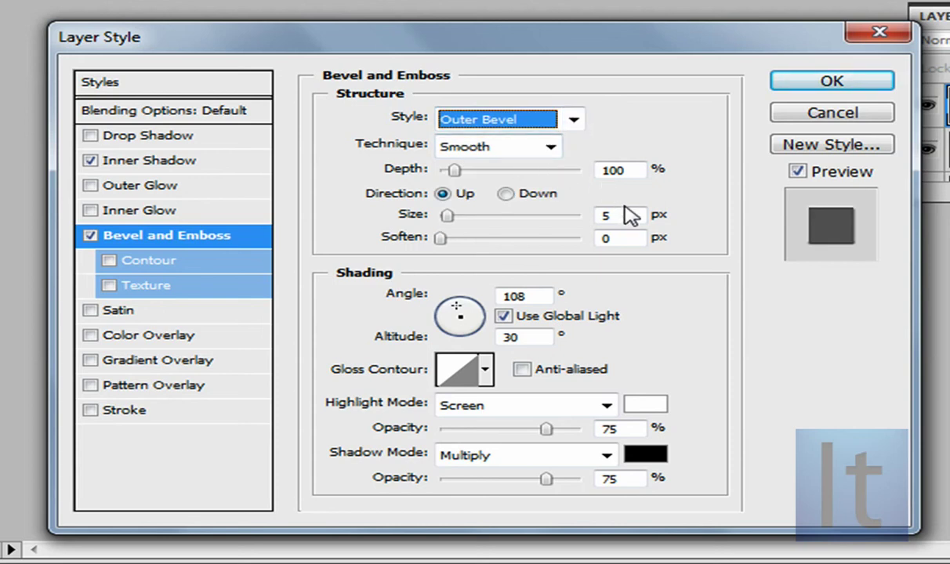
drag(629, 174, 582, 172)
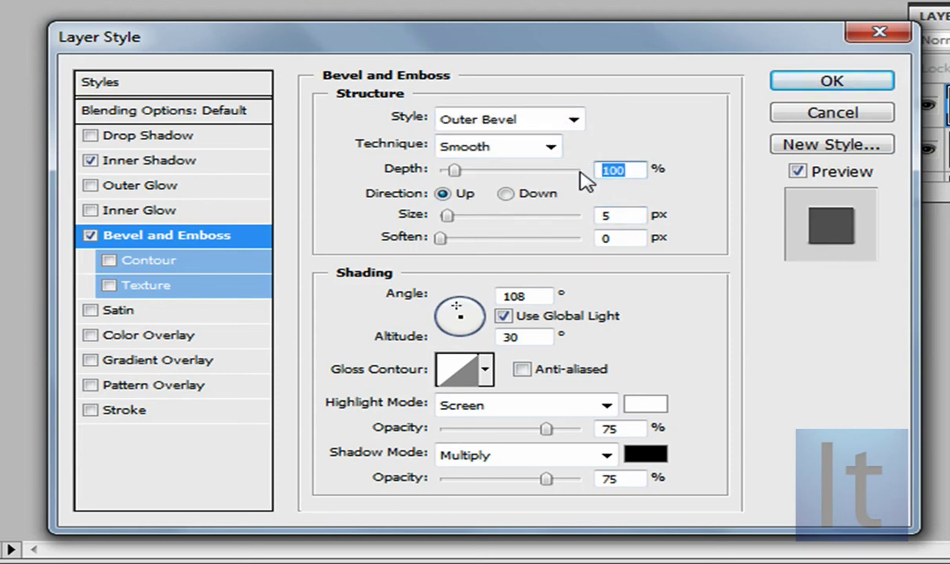
text(1)
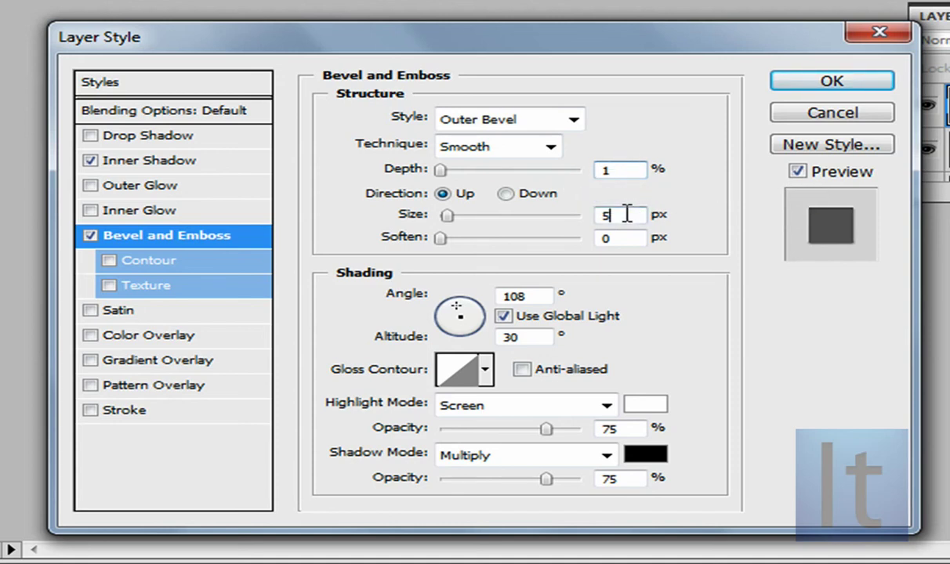
Set bevel size and soften to 1 px, highlight opacity 18%, then select shadow opacity.
drag(628, 214, 558, 222)
text(1)
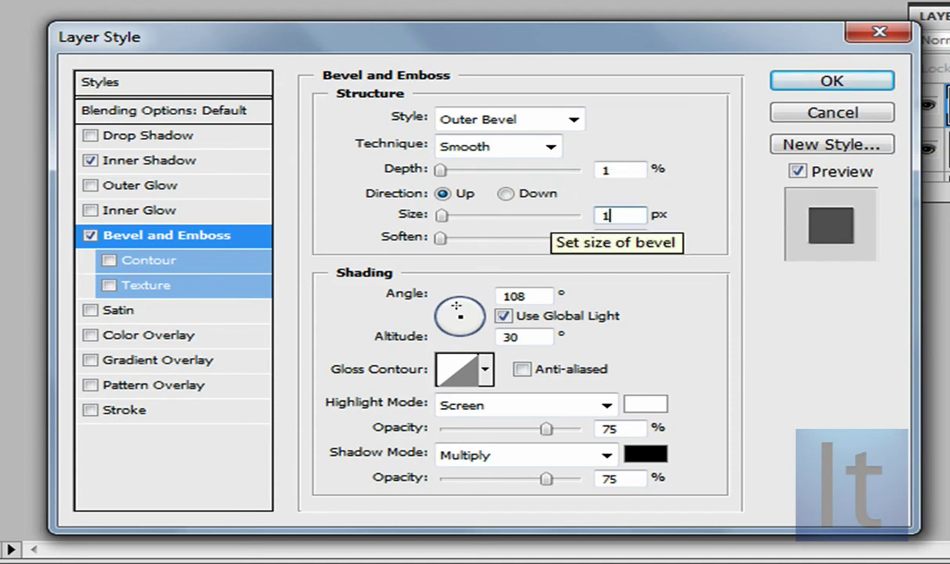
drag(627, 237, 513, 236)
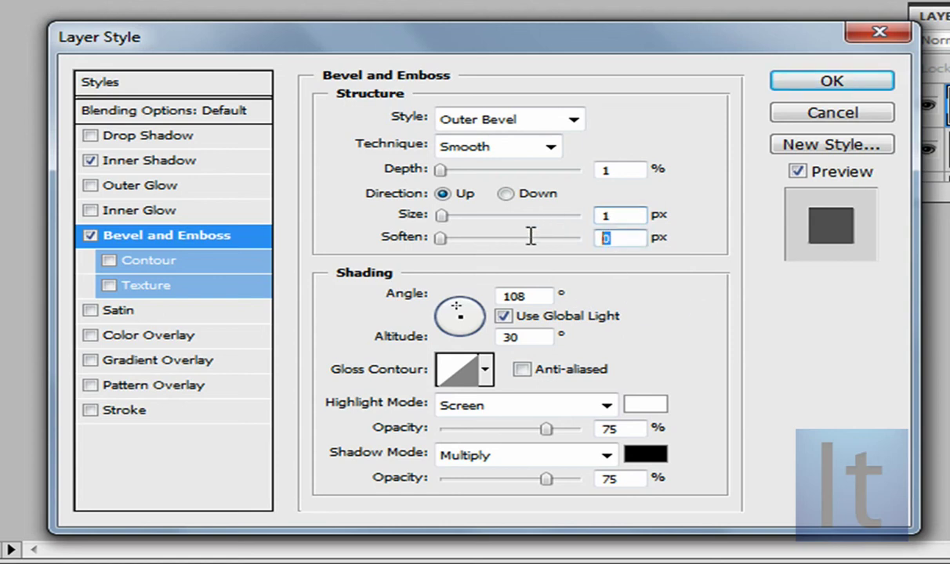
text(1)
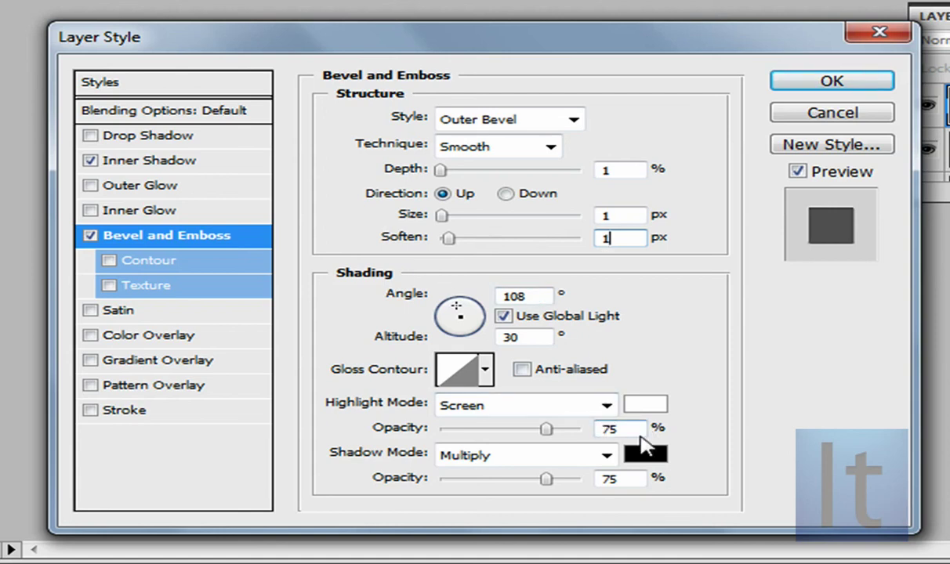
drag(631, 430, 597, 428)
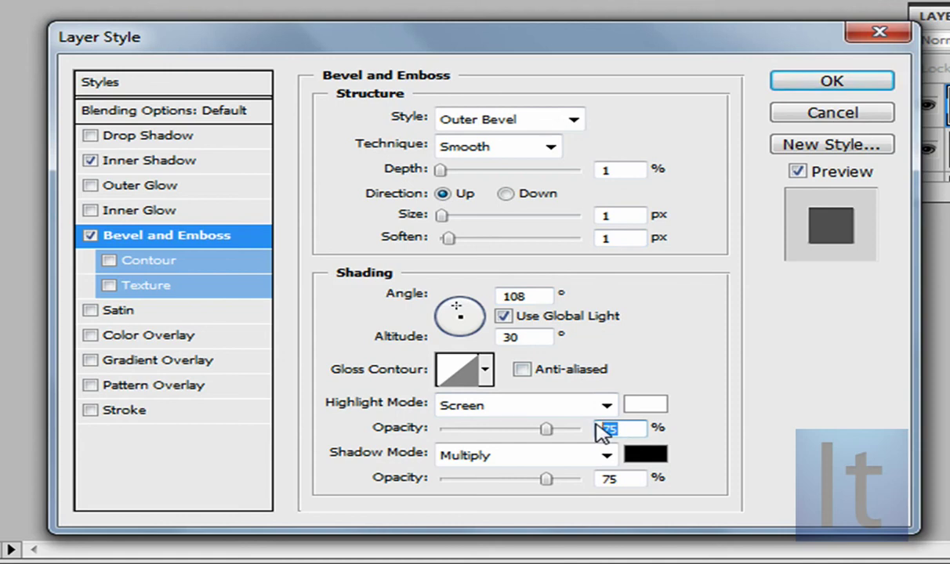
text(18)
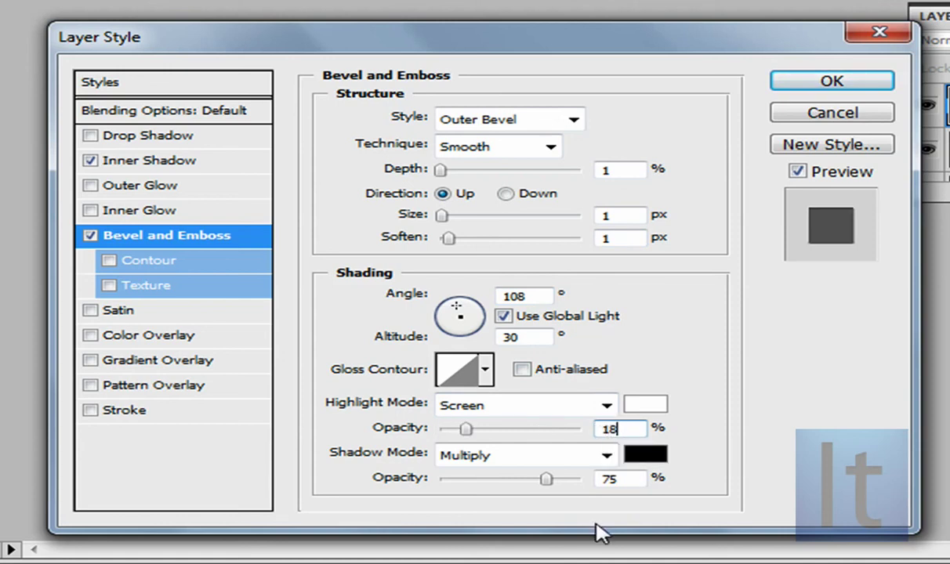
click(630, 479)
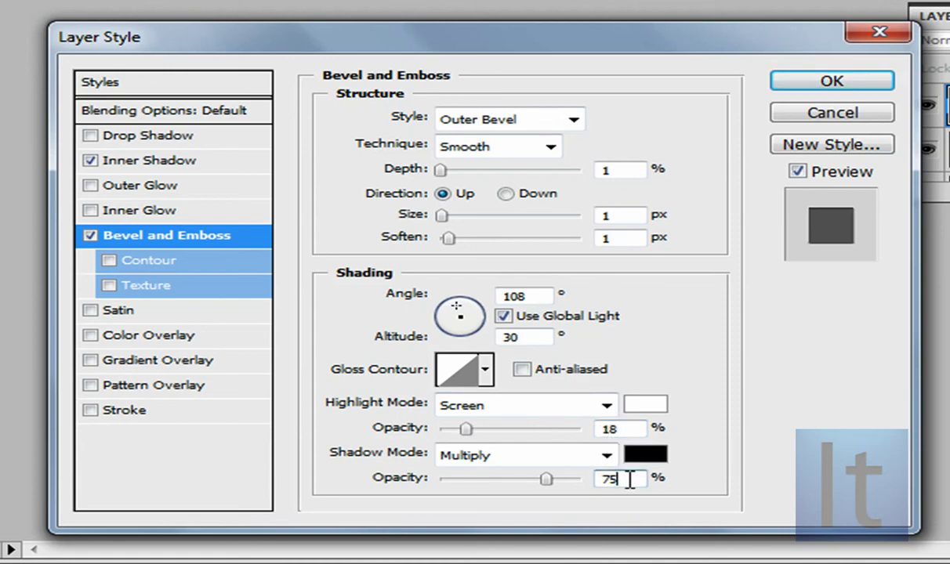
drag(630, 479, 584, 480)
Set the bevel shadow opacity to 8% and apply the Inner Shadow and Bevel and Emboss effects.
text(8)
click(843, 88)
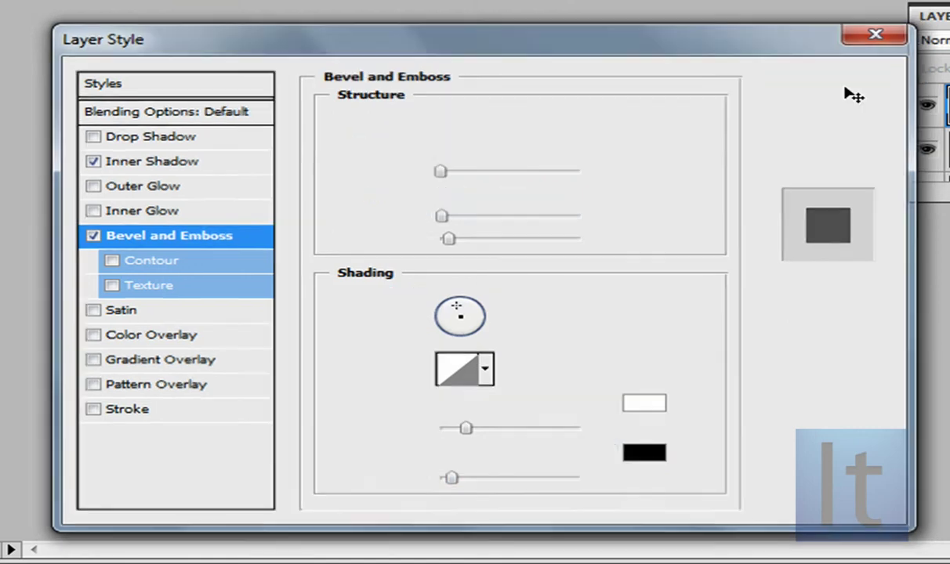